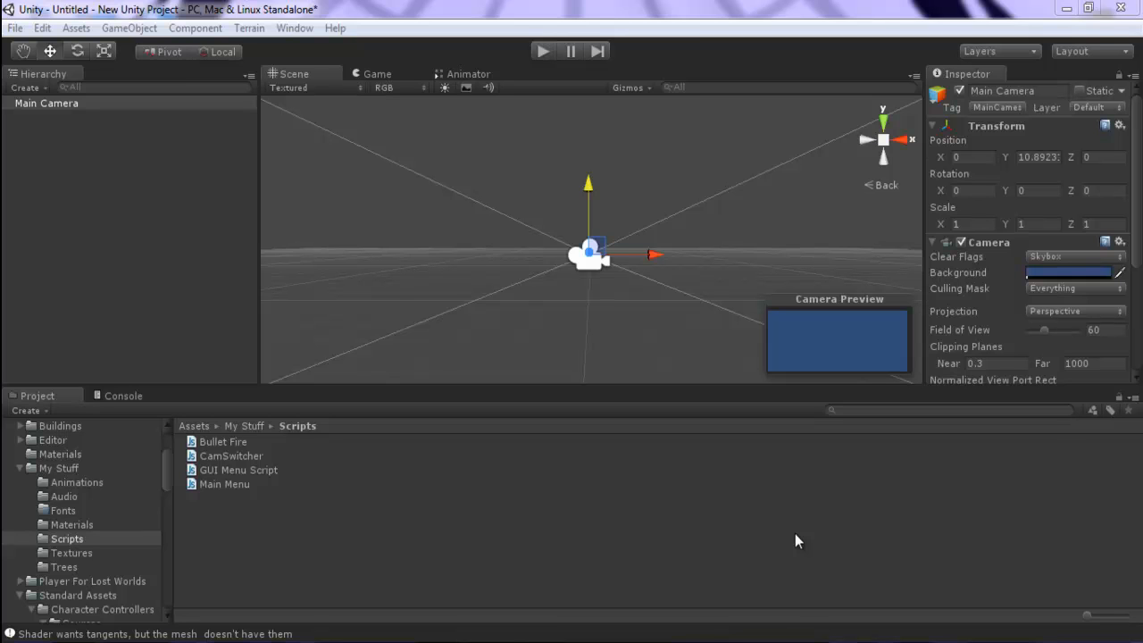
- Create a terrain and move it to about X -239, Z -40 so it extends beneath and around the camera
left_click(56, 106)
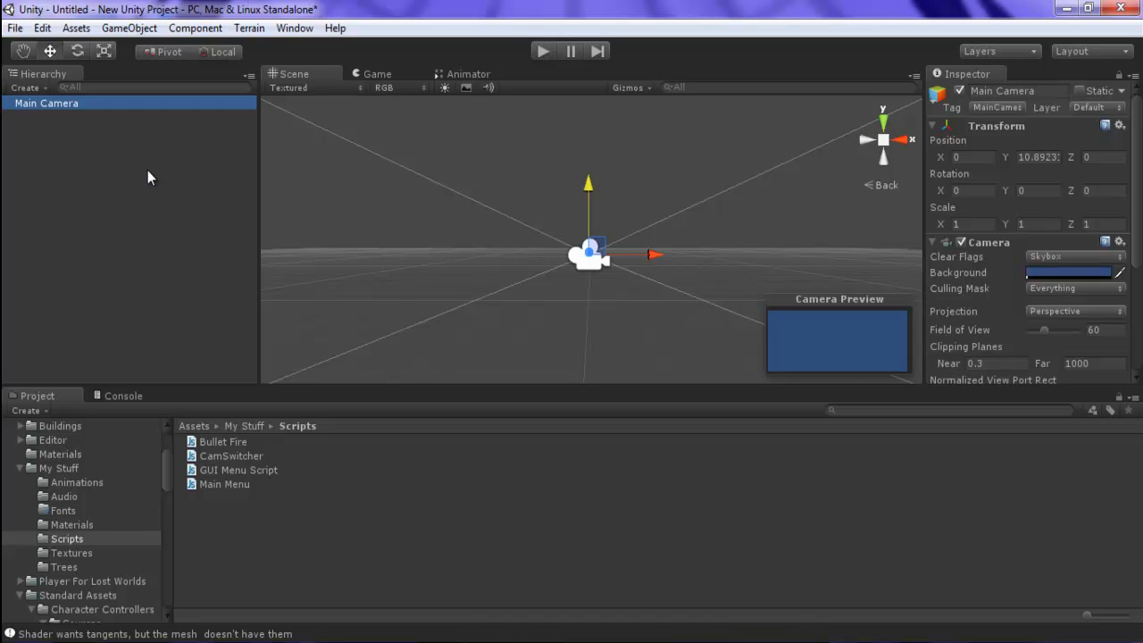
left_click(77, 152)
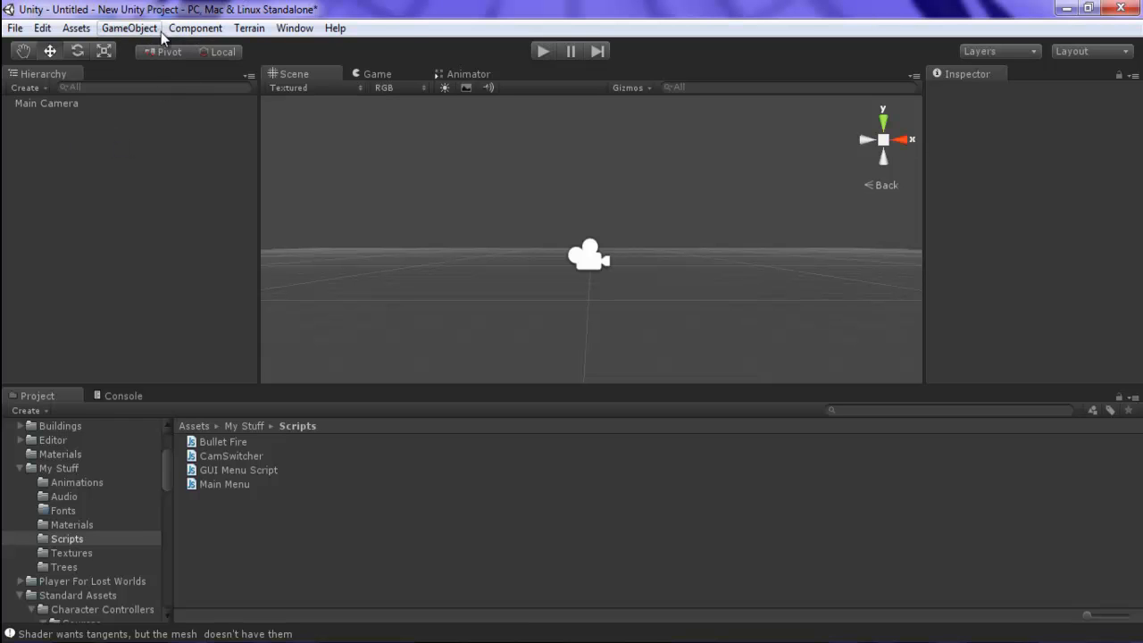
left_click(249, 28)
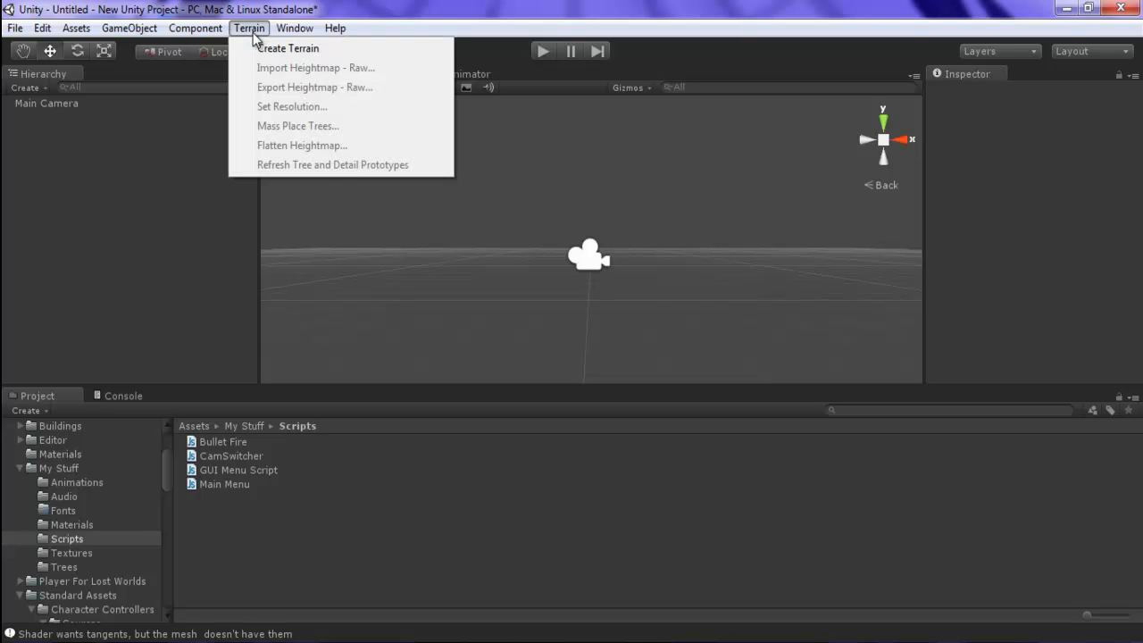
left_click(253, 48)
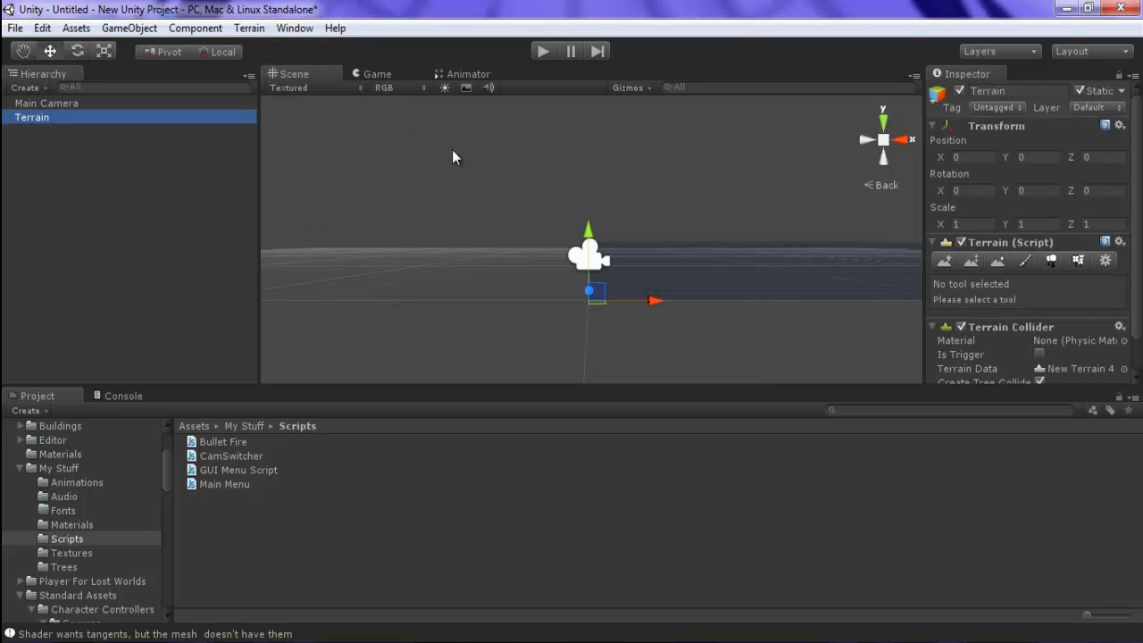
left_click(600, 308)
left_click_drag(600, 308, 577, 383)
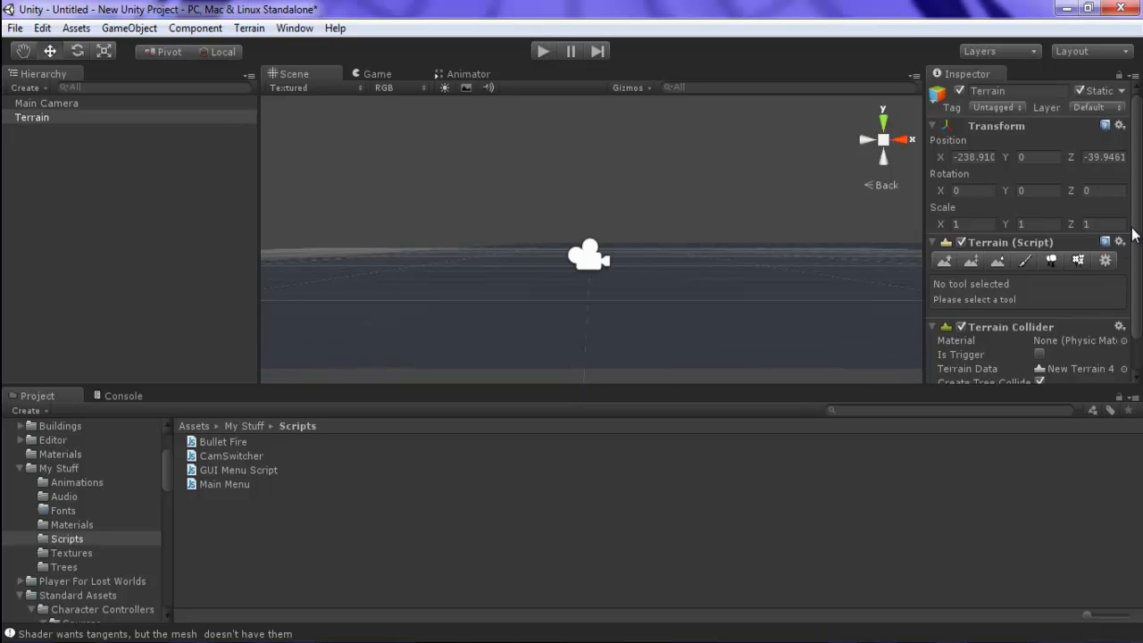
- Add Grass Texture from the My Stuff Textures folder as the terrain's paint texture, covering the ground
scroll(1130, 243, "down", 2)
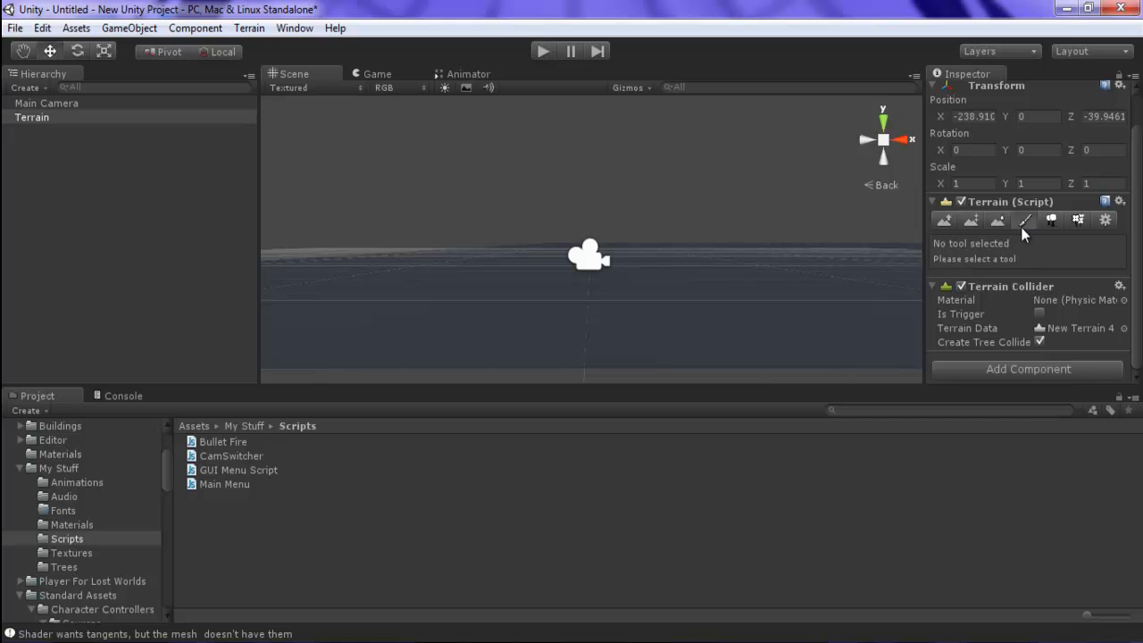
left_click(1025, 221)
left_click_drag(1141, 154, 1140, 206)
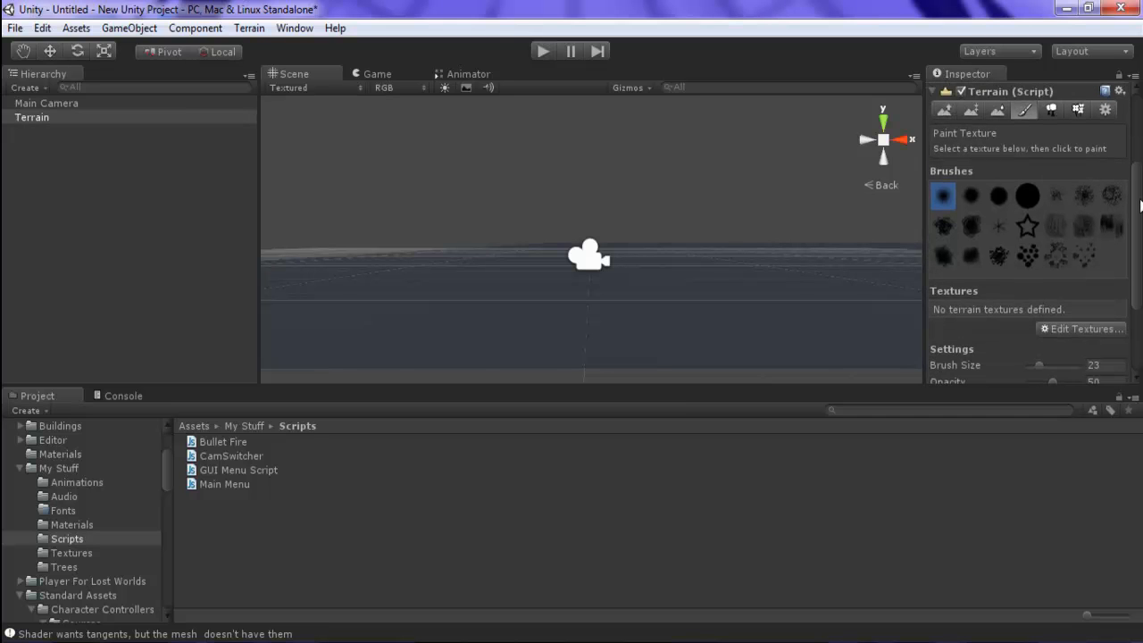
left_click(1095, 329)
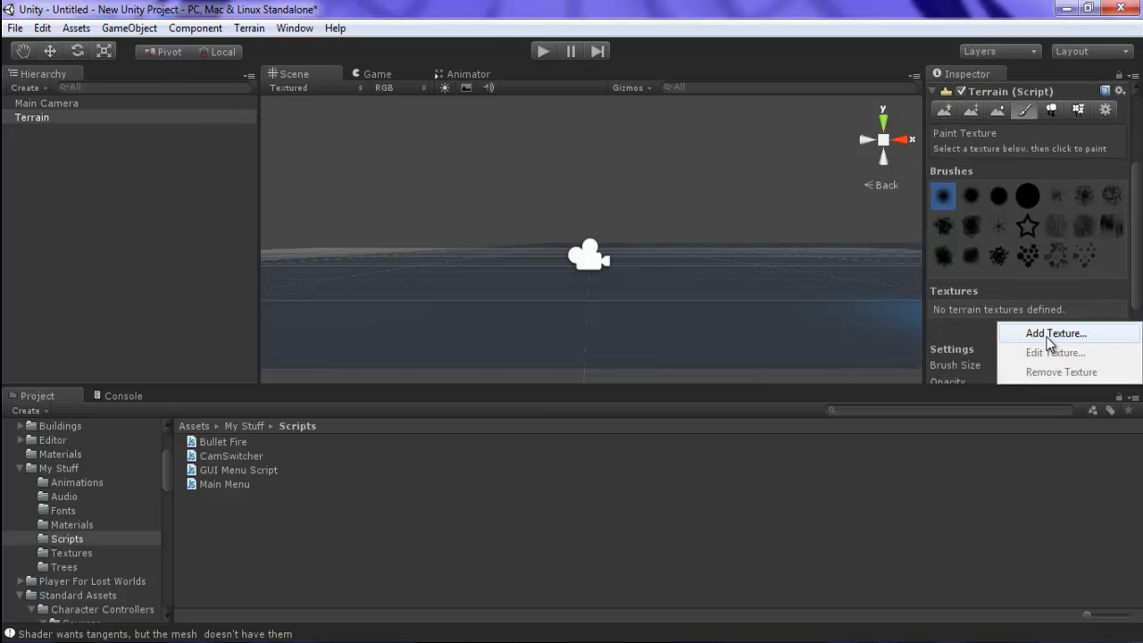
left_click(1047, 335)
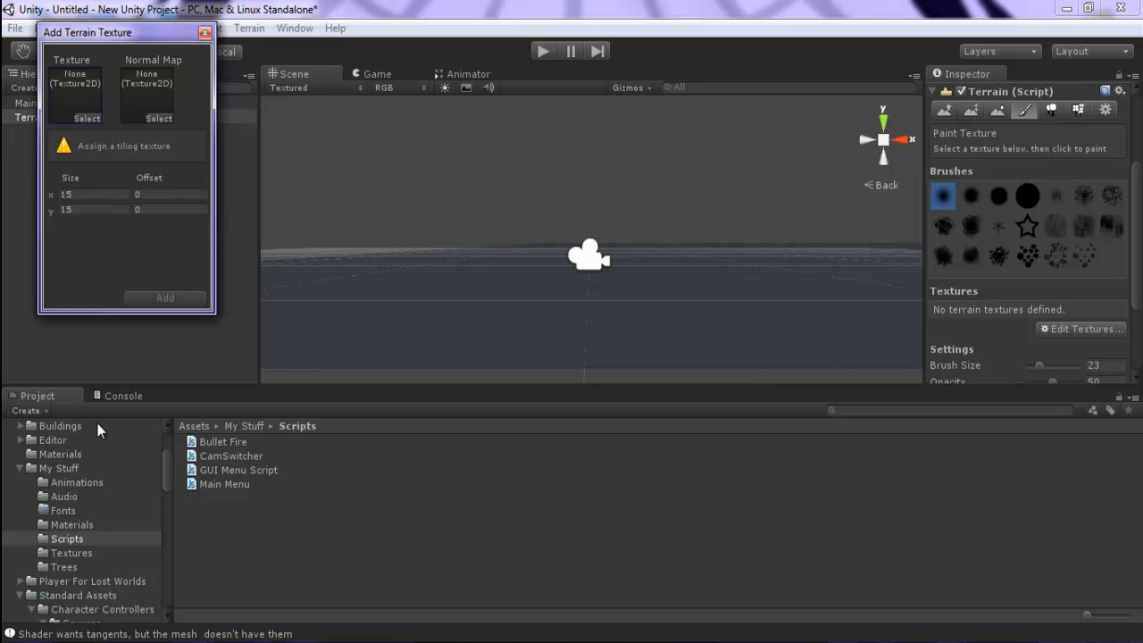
left_click(68, 553)
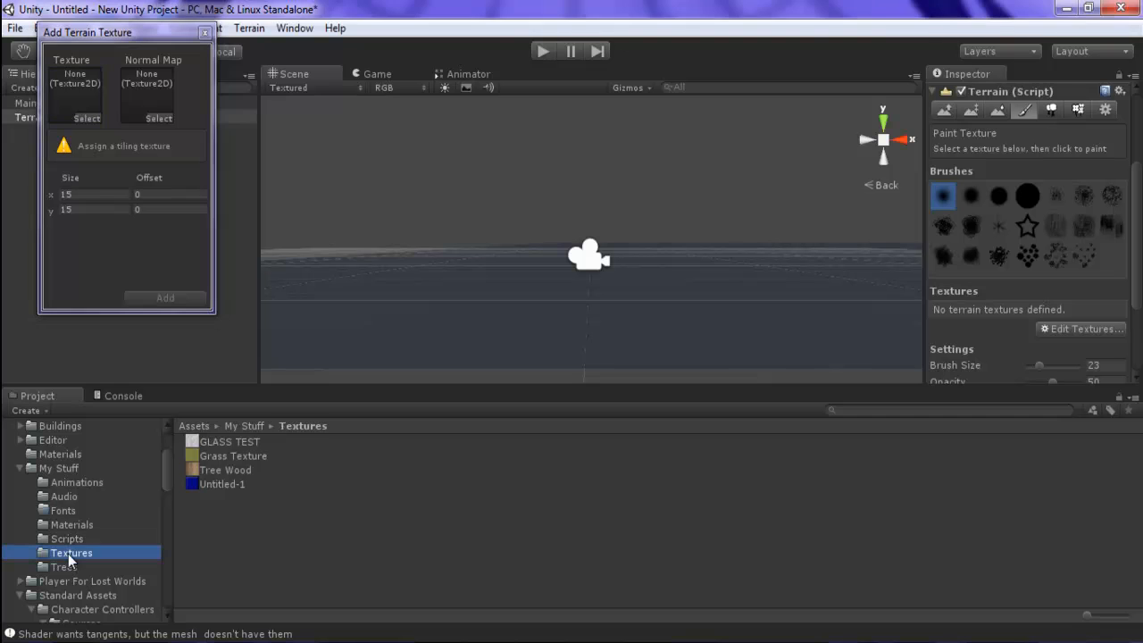
left_click_drag(219, 456, 81, 107)
left_click(166, 297)
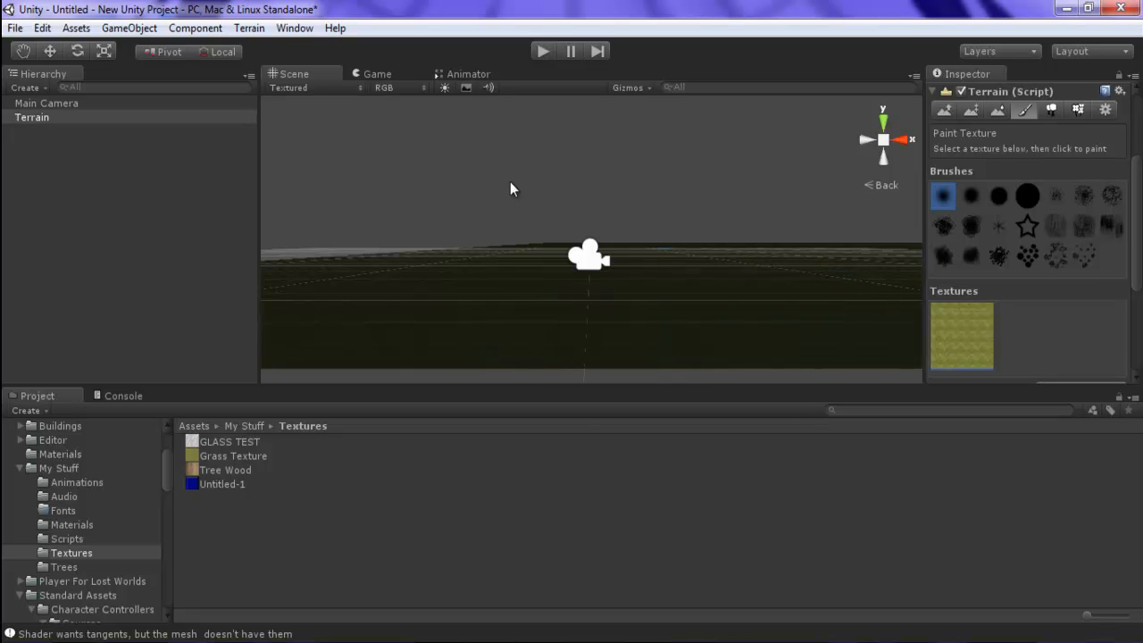
- Create a cube and scale it into a large flat panel, about 13.9 in X and 9.8 in Y
left_click(129, 27)
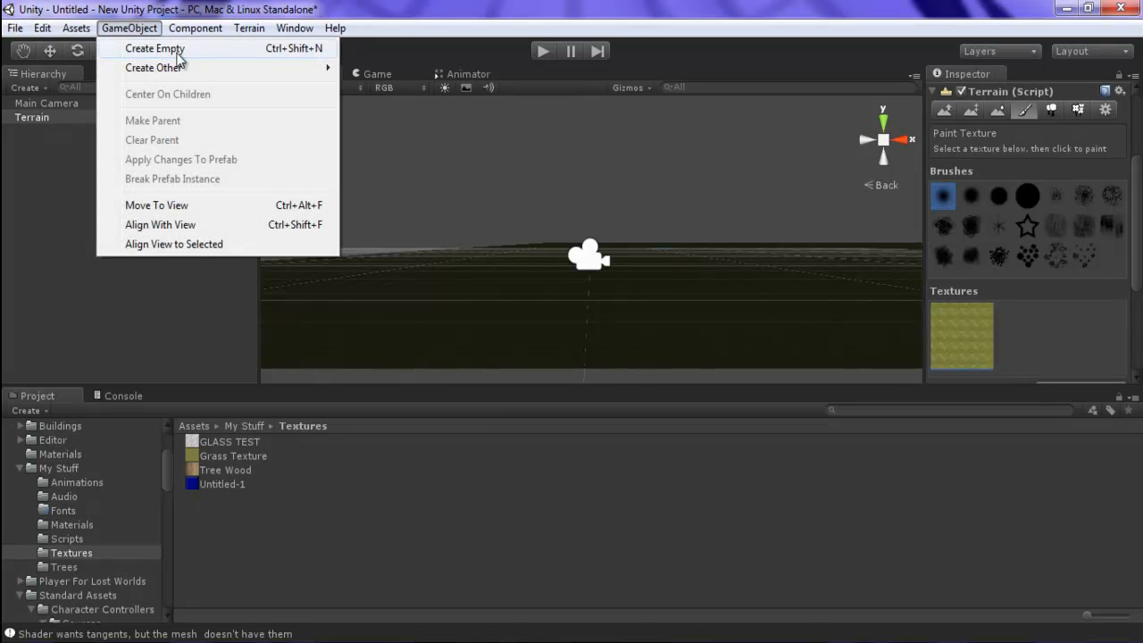
mouse_move(327, 71)
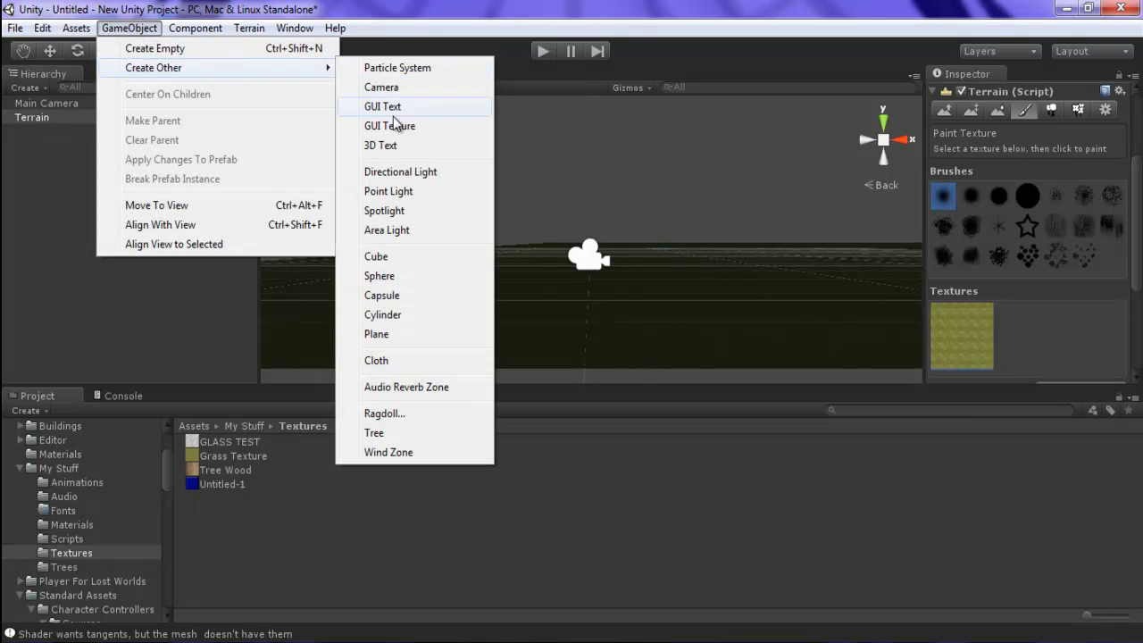
left_click(401, 261)
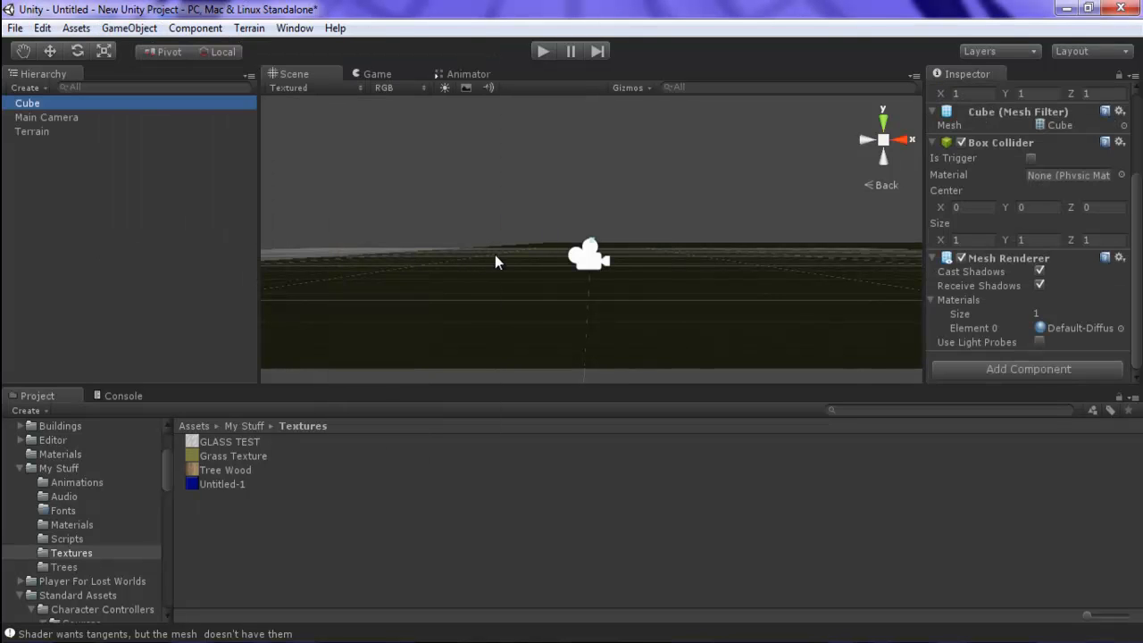
scroll(692, 217, "up", 10)
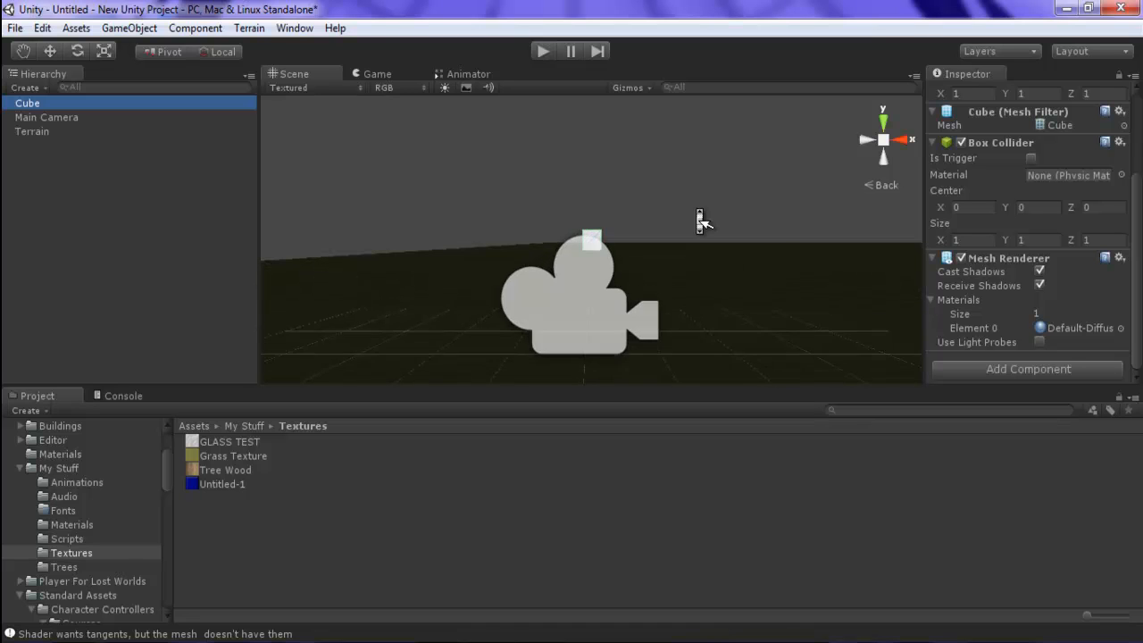
scroll(700, 219, "up", 2)
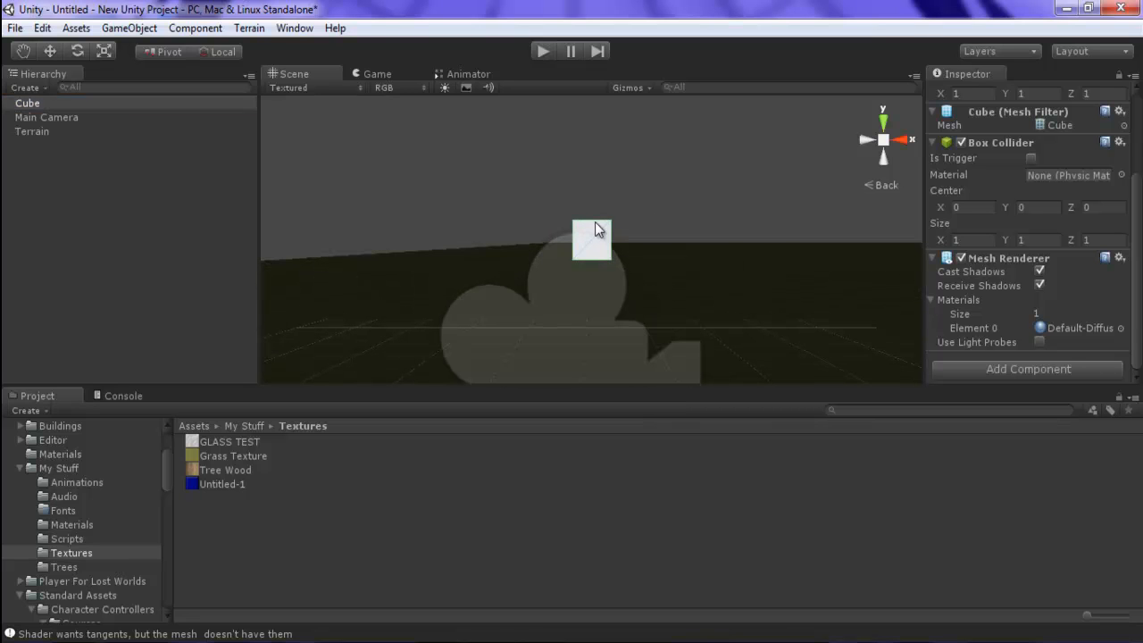
left_click(561, 219)
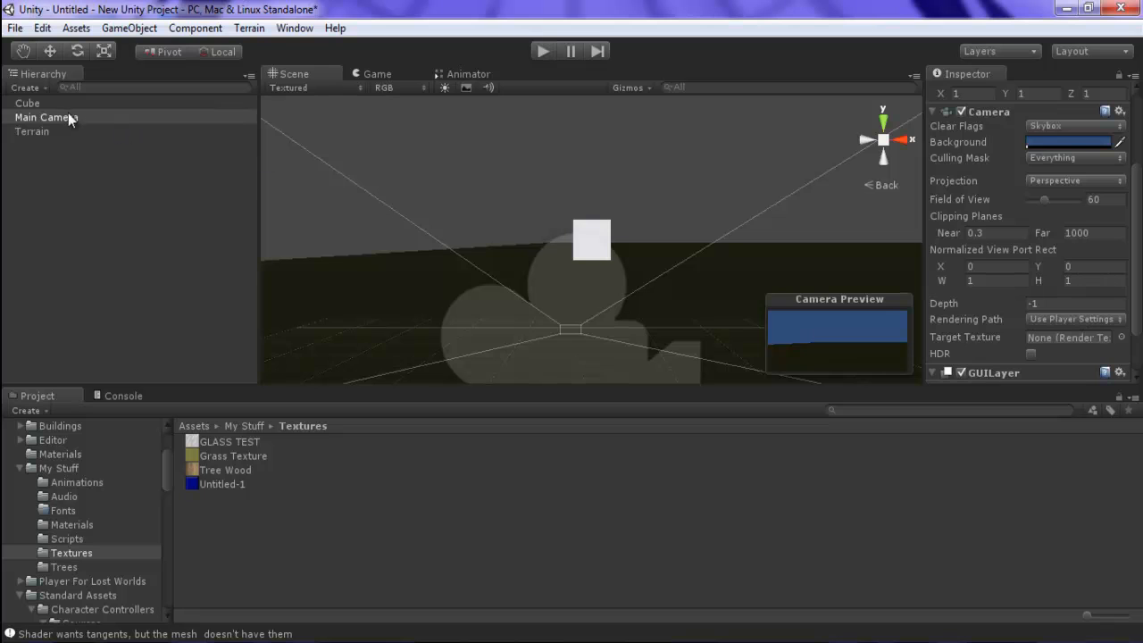
left_click(36, 102)
left_click(110, 53)
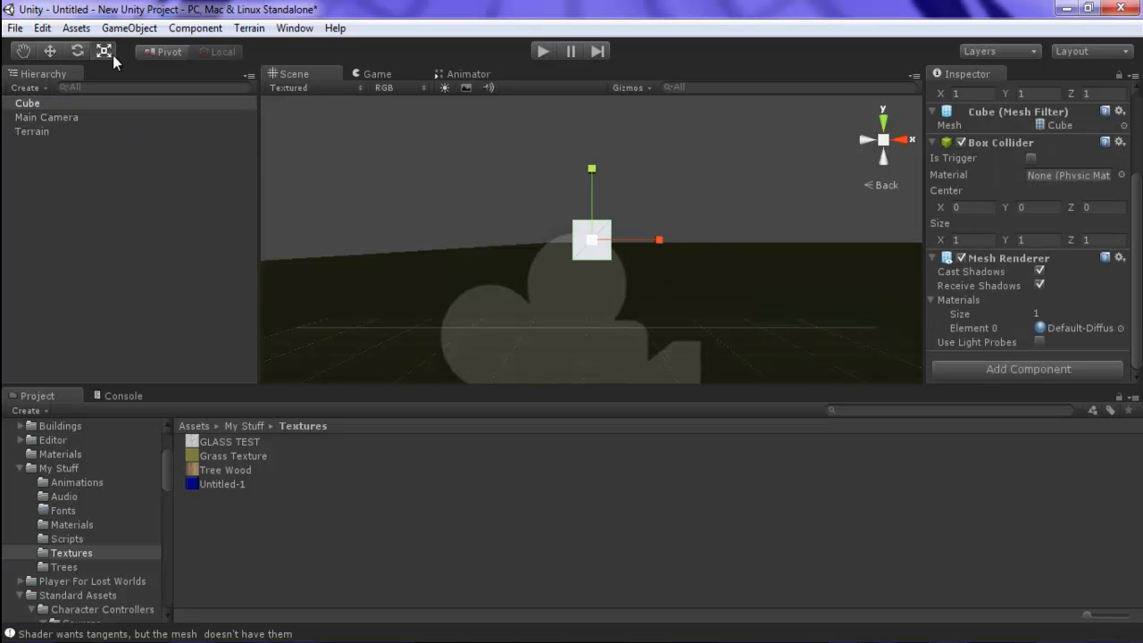
left_click_drag(589, 167, 554, 204)
left_click_drag(654, 248, 391, 301)
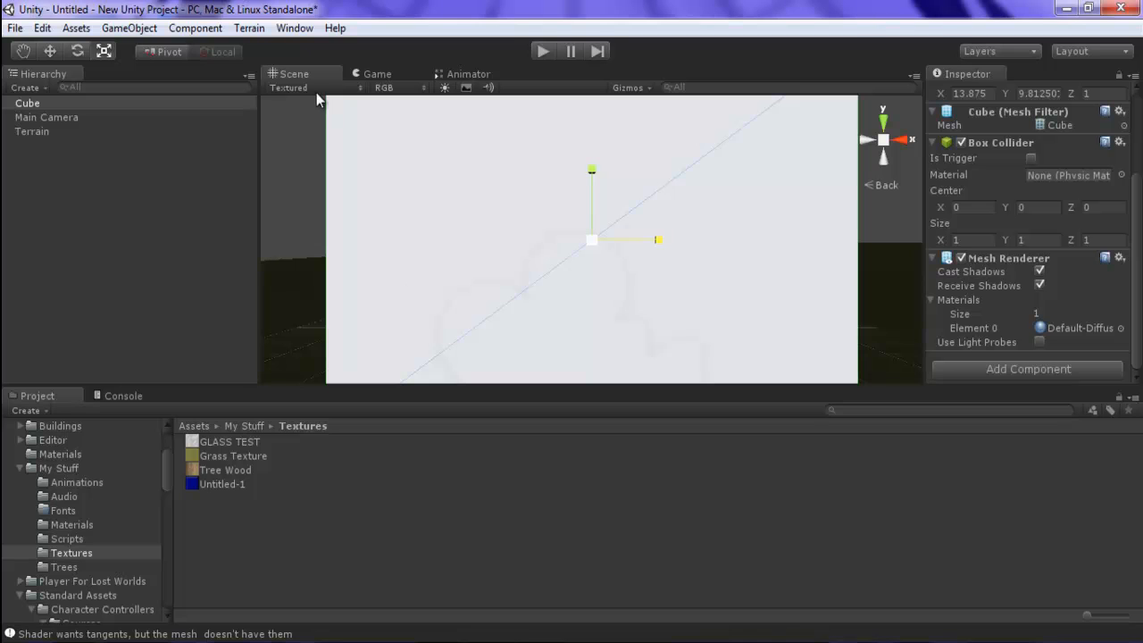
- Move the cube panel along the Z axis, farther away in front of the Main Camera
left_click(50, 51)
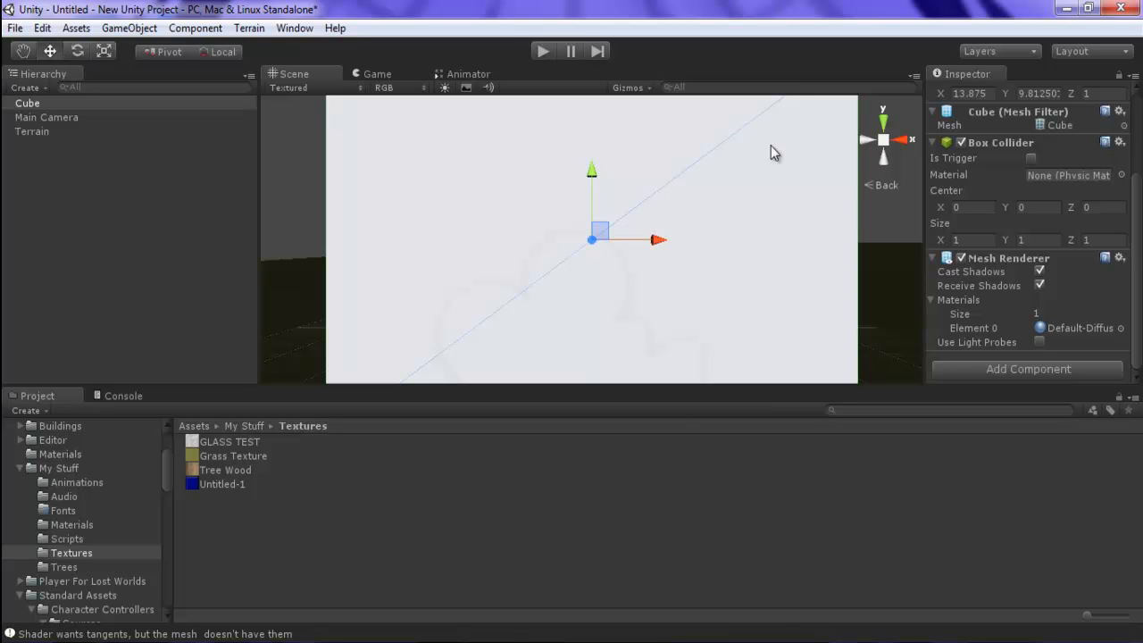
left_click(904, 143)
left_click_drag(658, 242, 954, 253)
left_click(867, 139)
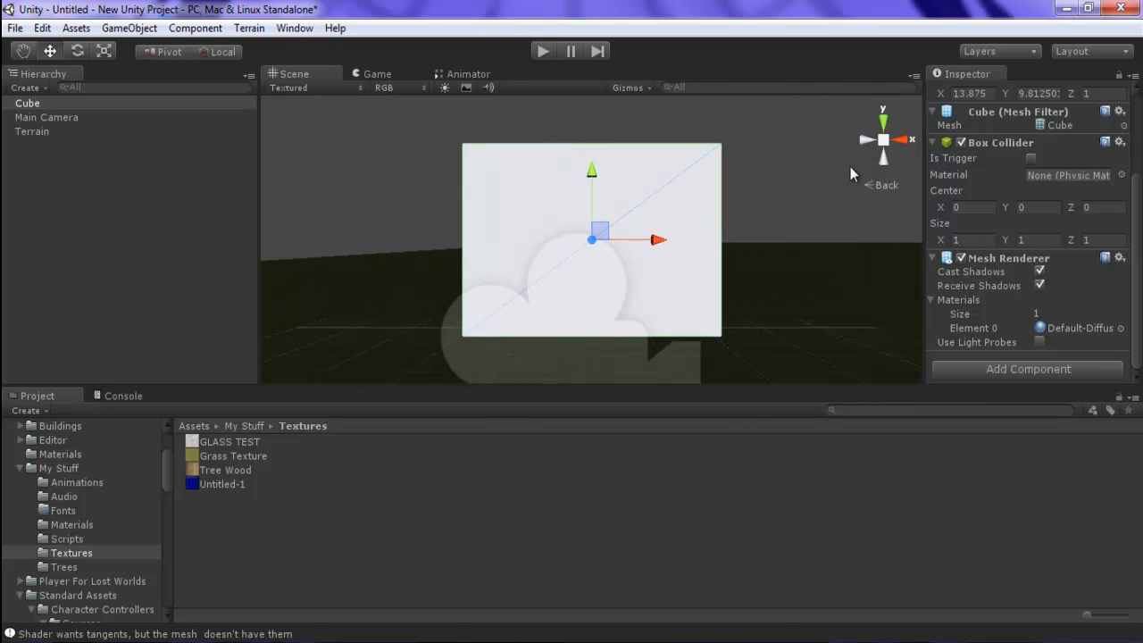
- Bring the cube panel slightly closer to the camera along Z and apply the blue Untitled-1 texture to it
left_click(578, 328)
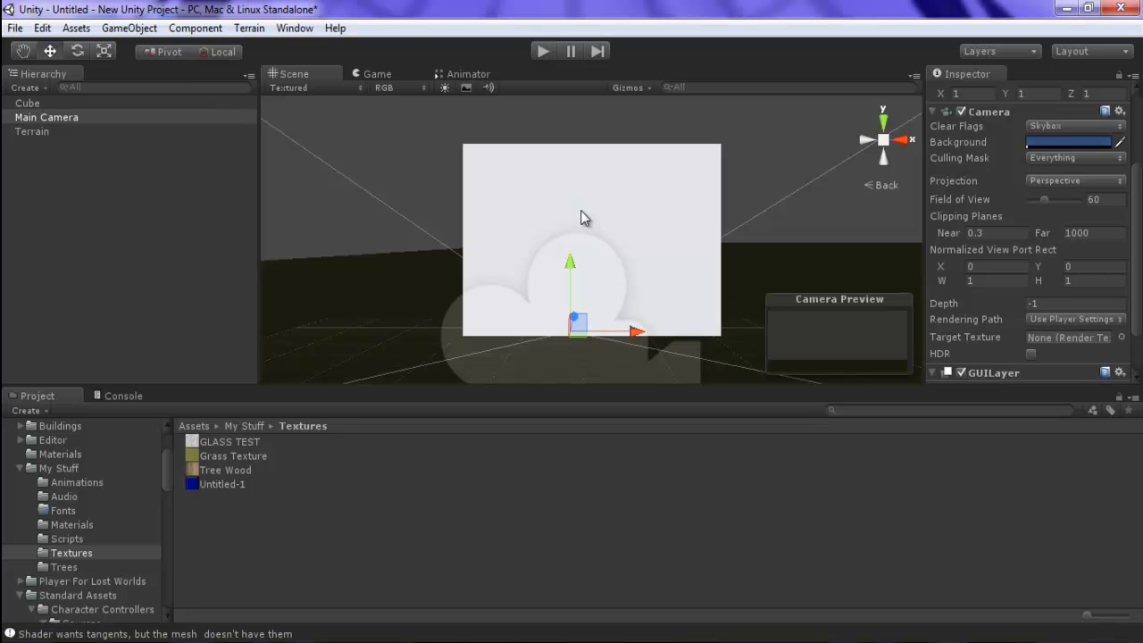
left_click(573, 185)
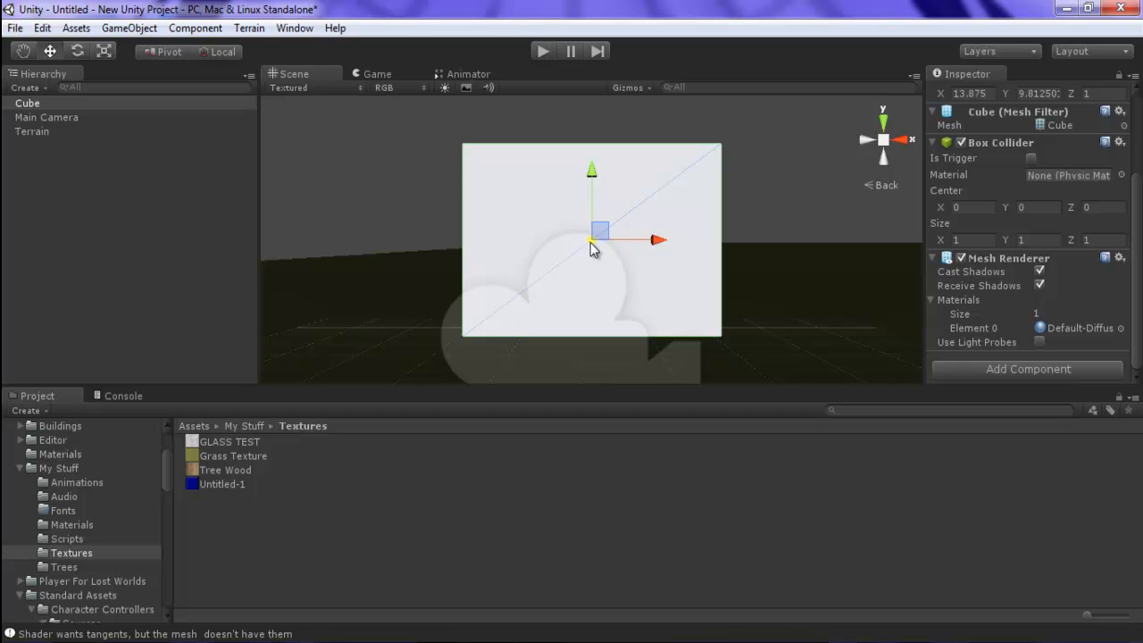
left_click(903, 140)
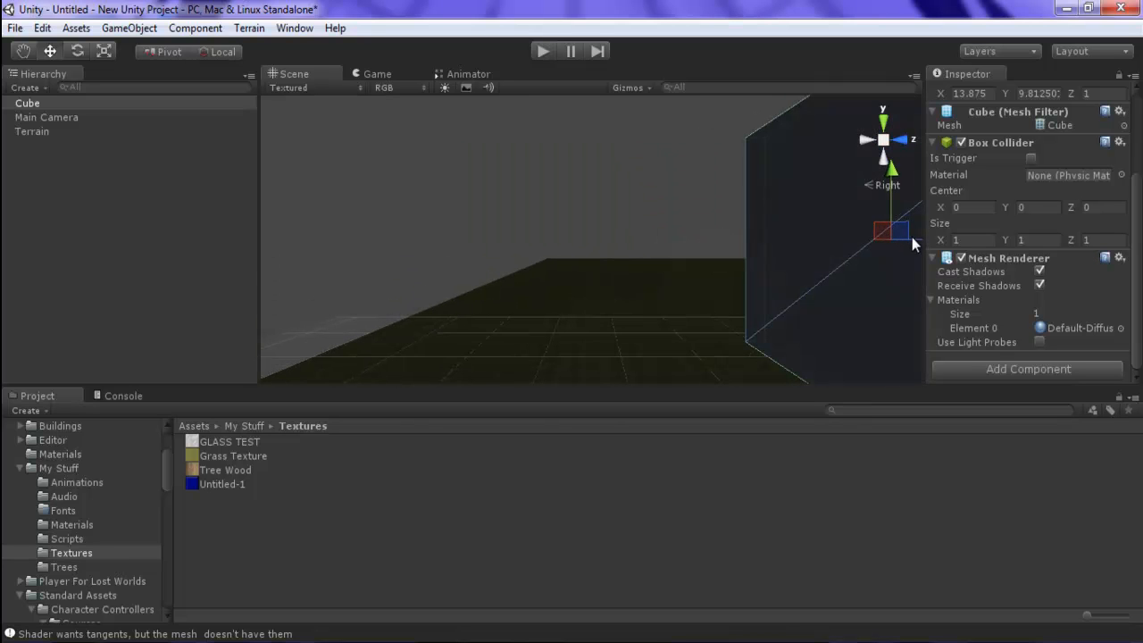
left_click_drag(918, 246, 829, 254)
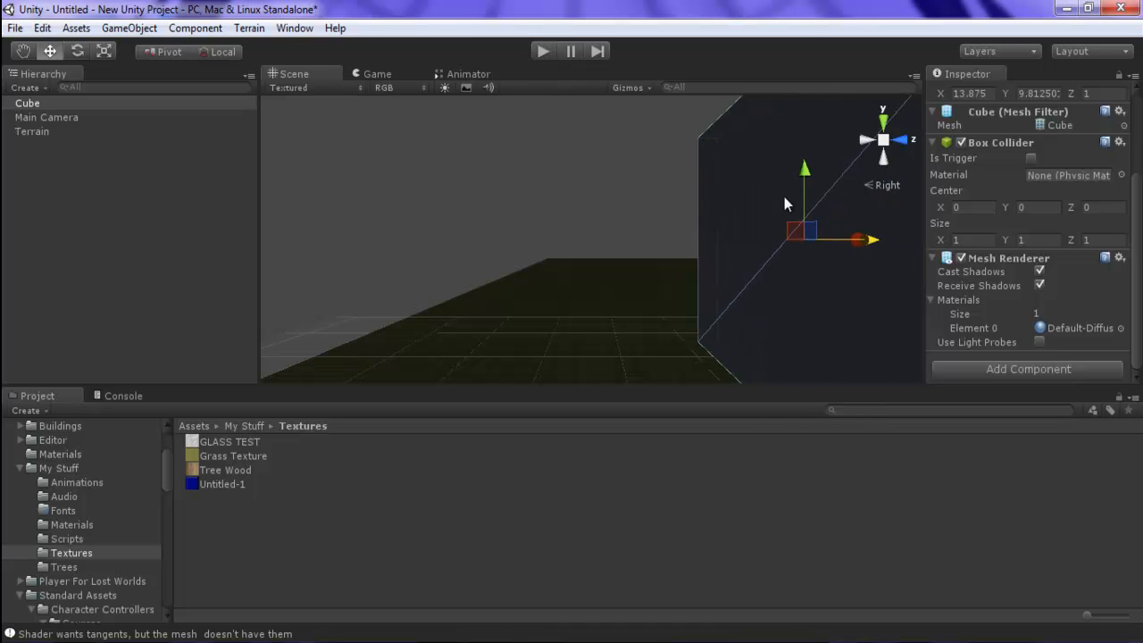
left_click(868, 141)
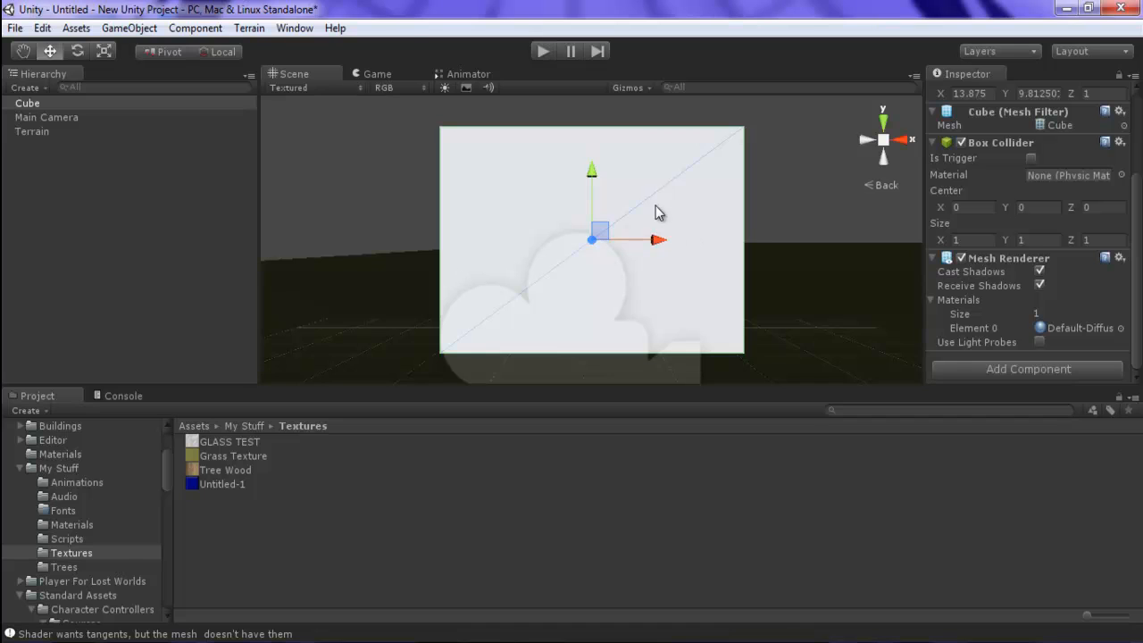
left_click_drag(219, 484, 520, 173)
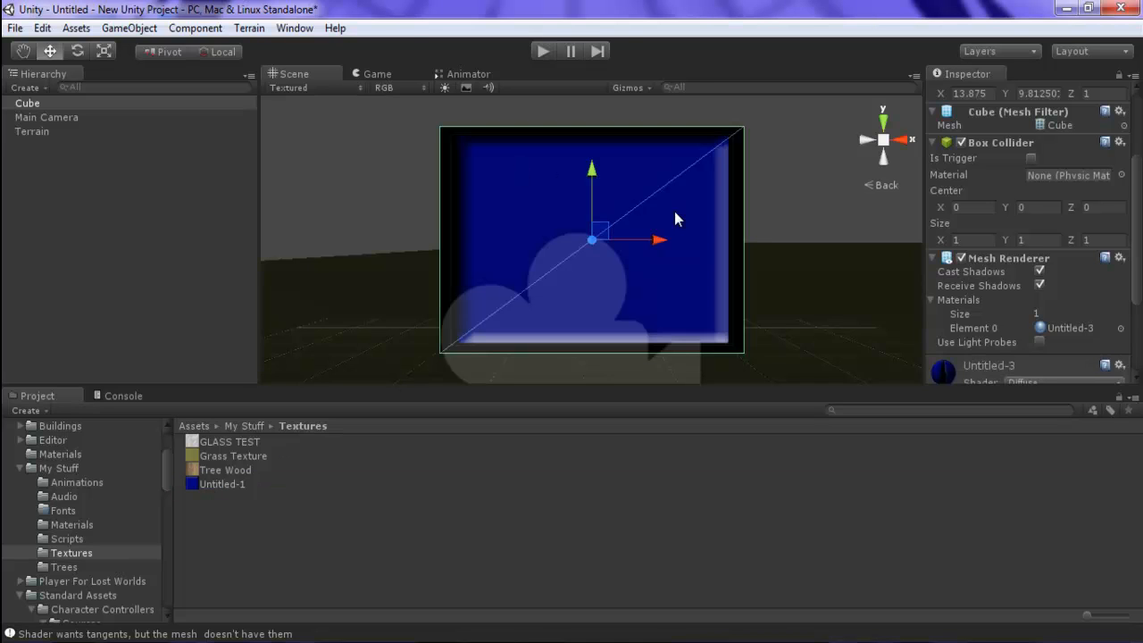
- Raise the Main Camera to the panel's mid-height and pull it back along Z until its view frames the blue panel
left_click(592, 303)
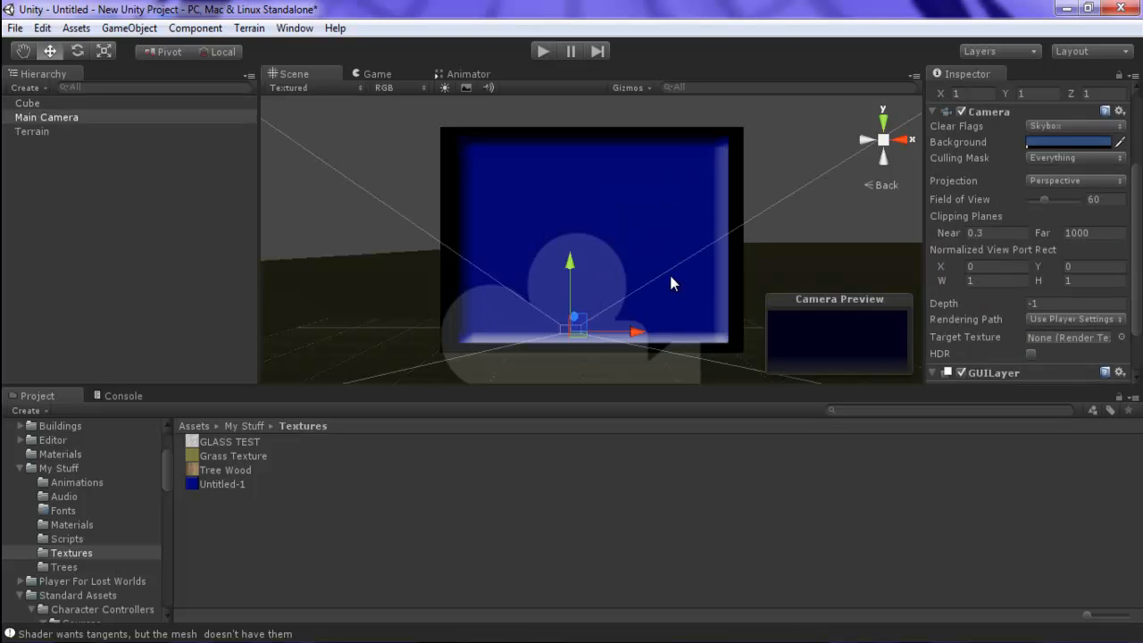
left_click(902, 139)
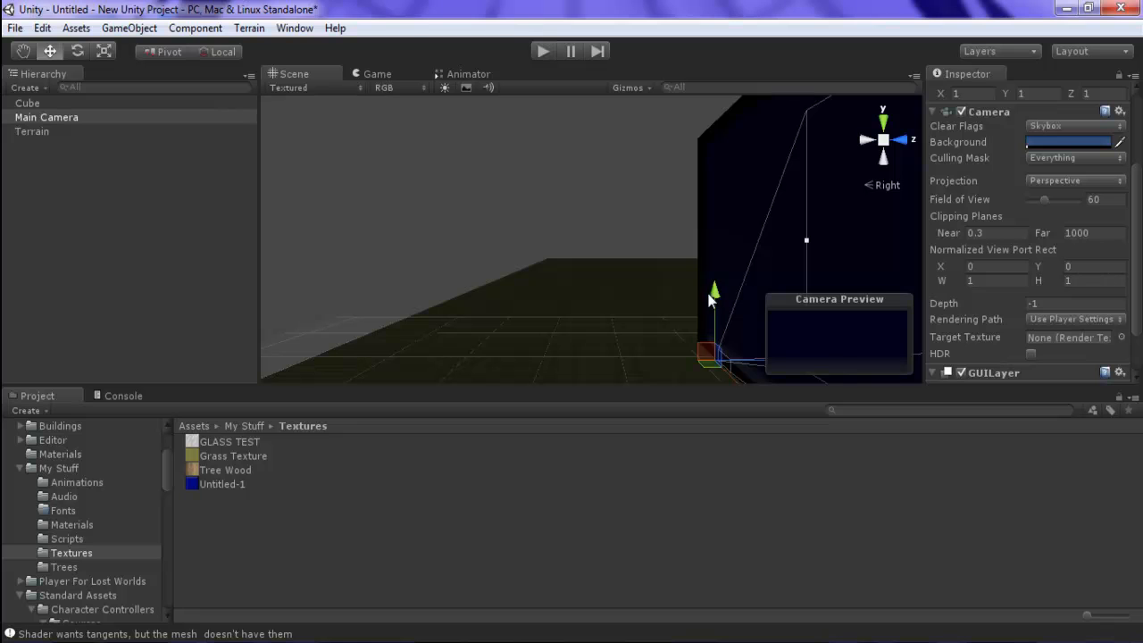
left_click_drag(712, 295, 720, 187)
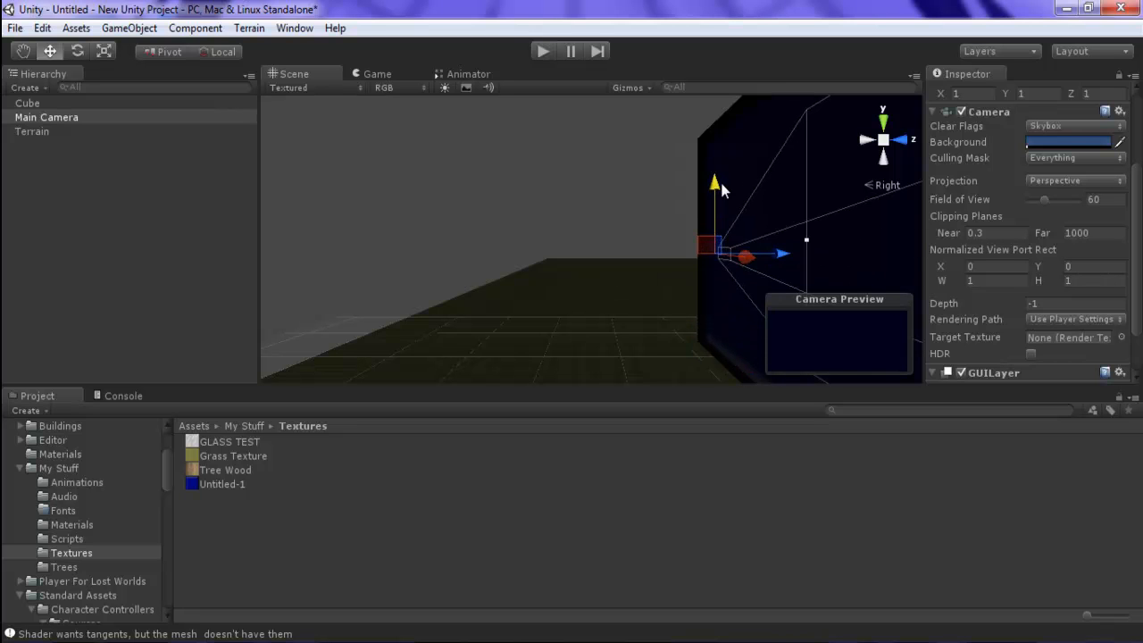
left_click_drag(779, 255, 578, 281)
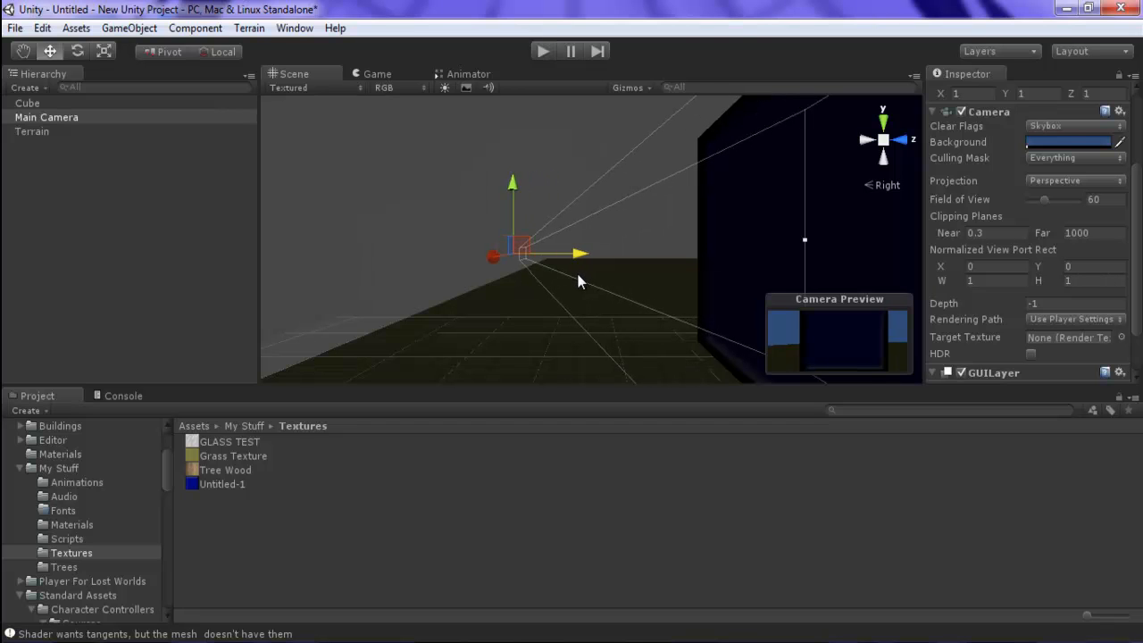
left_click(866, 140)
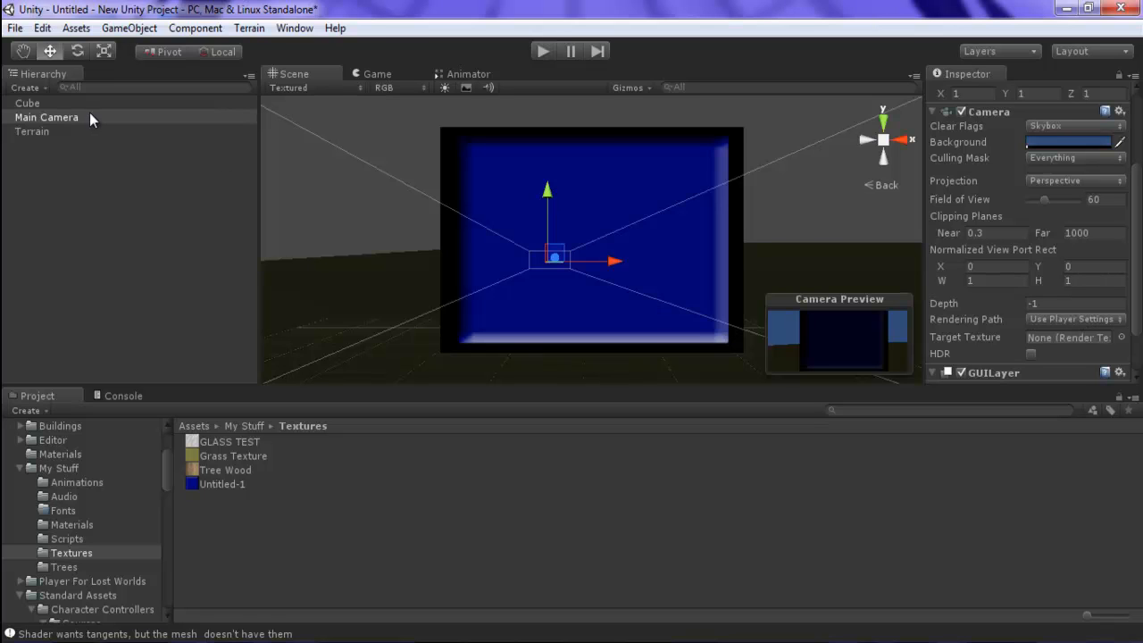
- Create a 3D Text object and shift it along X toward the left half of the blue panel
left_click(139, 30)
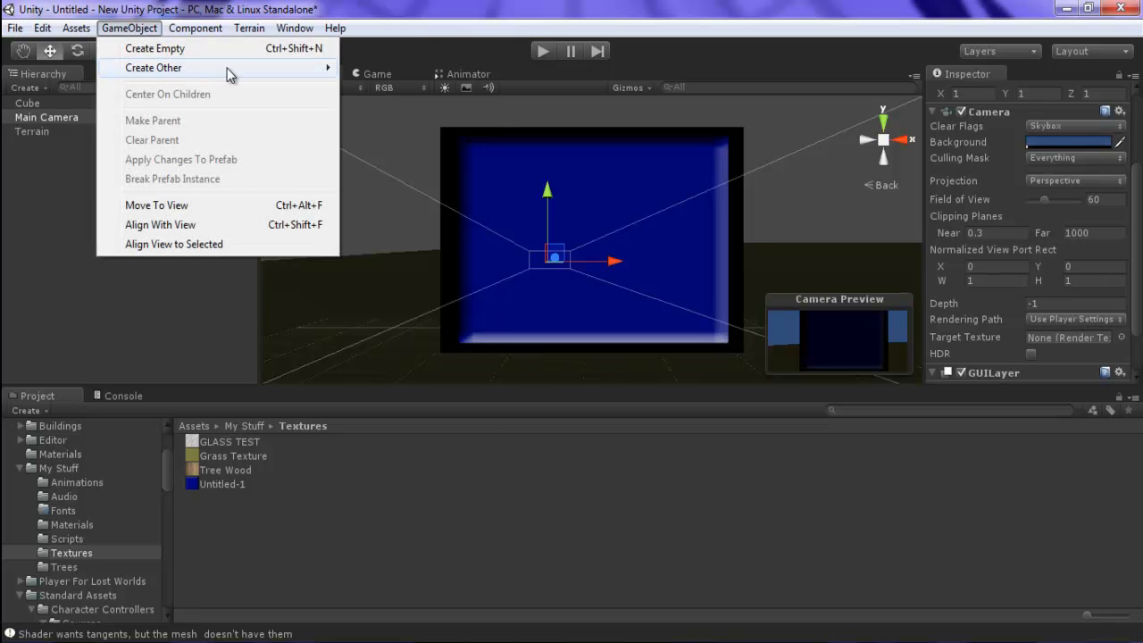
mouse_move(230, 72)
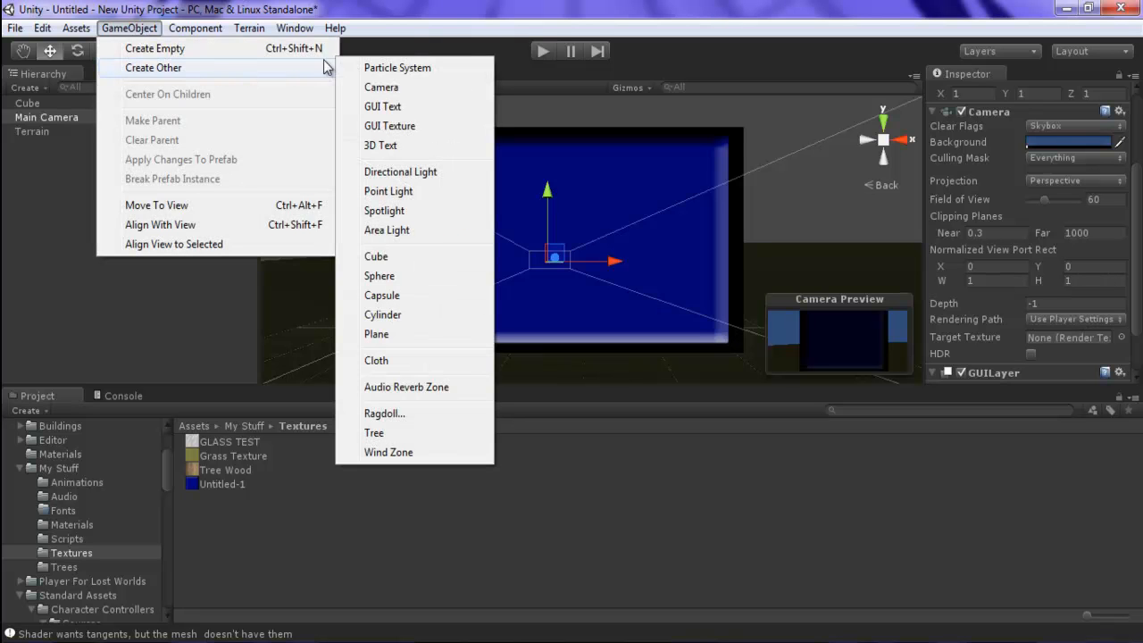
left_click(397, 147)
left_click_drag(664, 252, 540, 251)
- Move the Hello World text along Z until it sits just in front of the blue panel
left_click(904, 142)
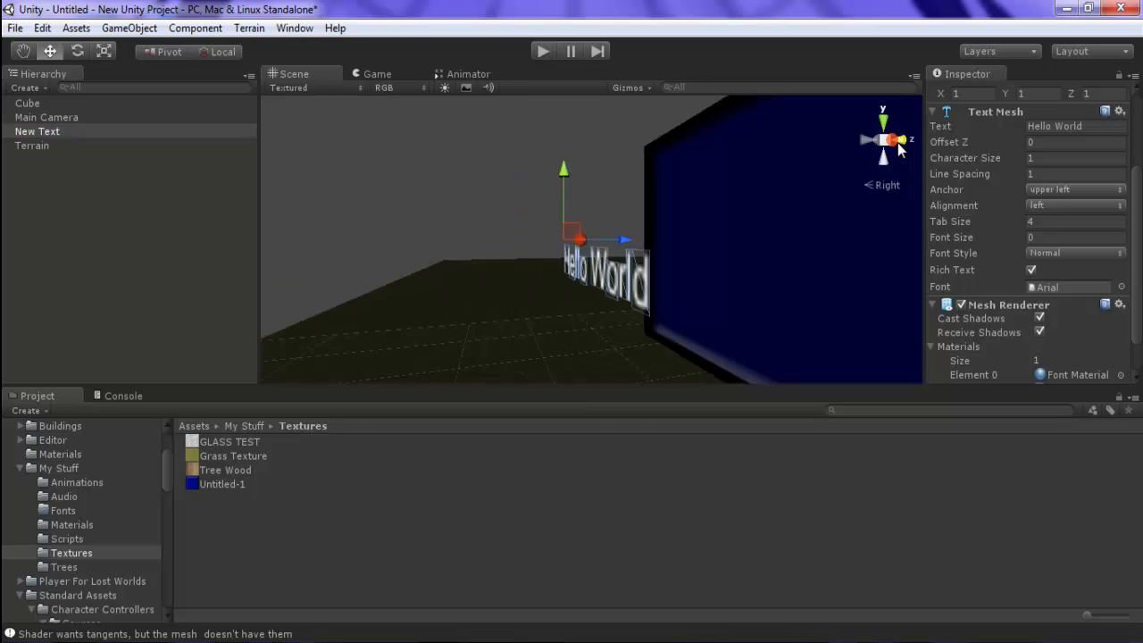
left_click_drag(660, 242, 913, 201)
left_click(881, 141)
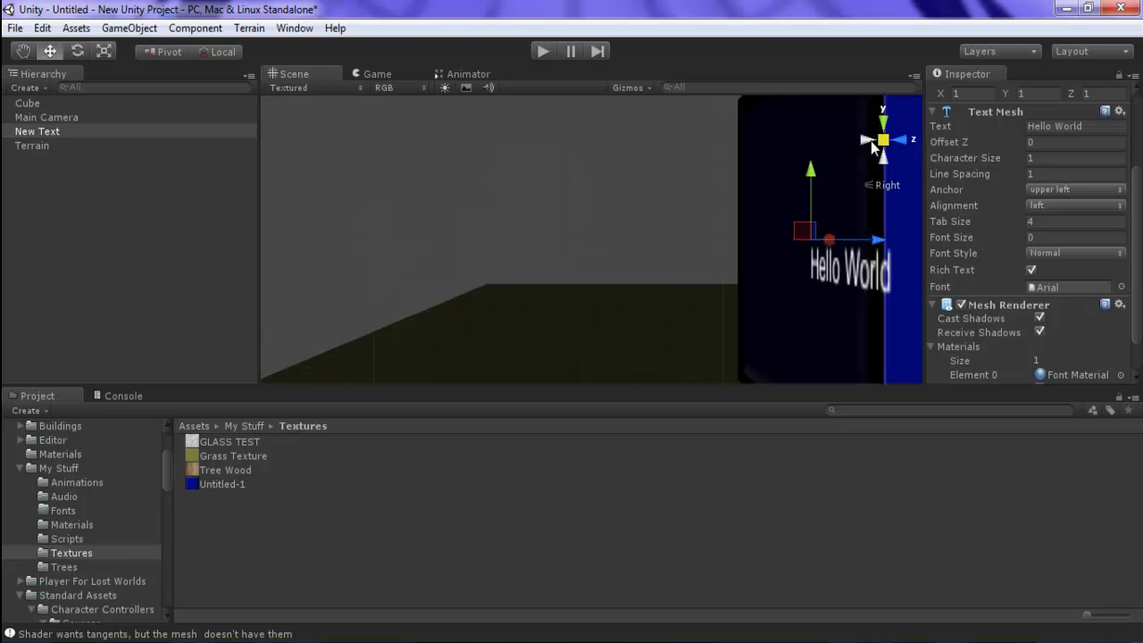
left_click(868, 143)
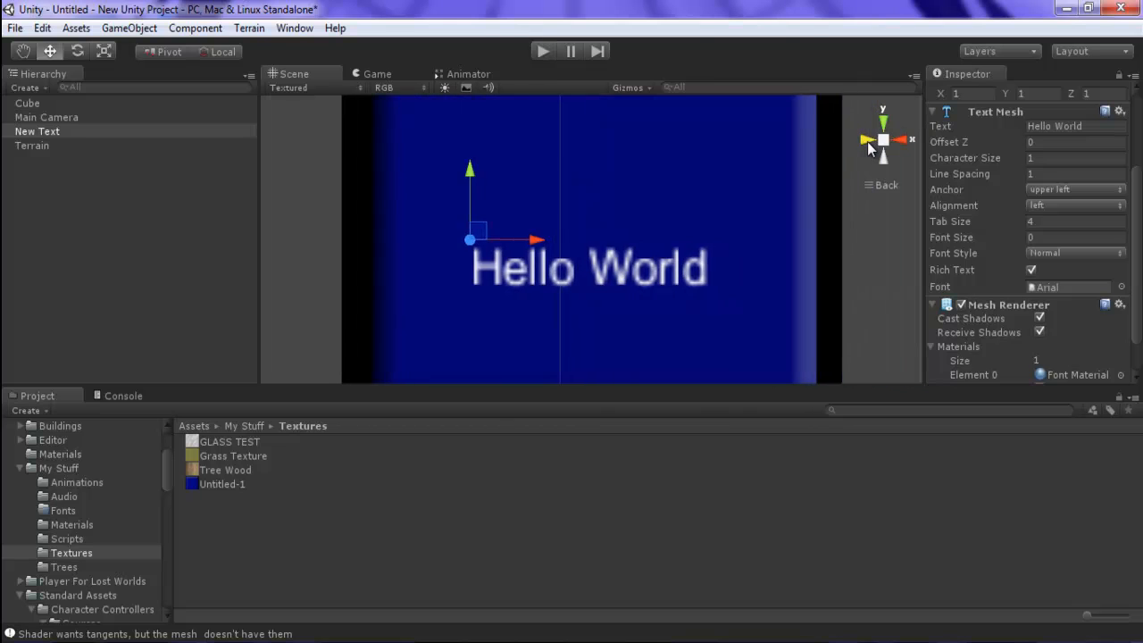
left_click(883, 141)
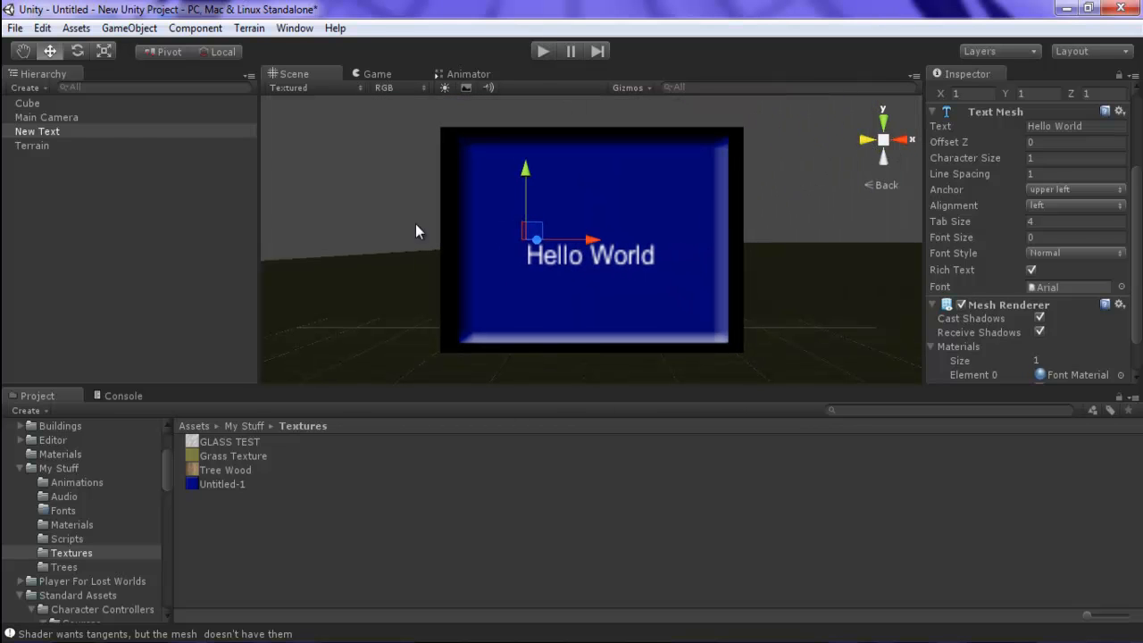
- Lower the Main Camera slightly along Y so the text sits nearer the middle of its view
left_click(114, 118)
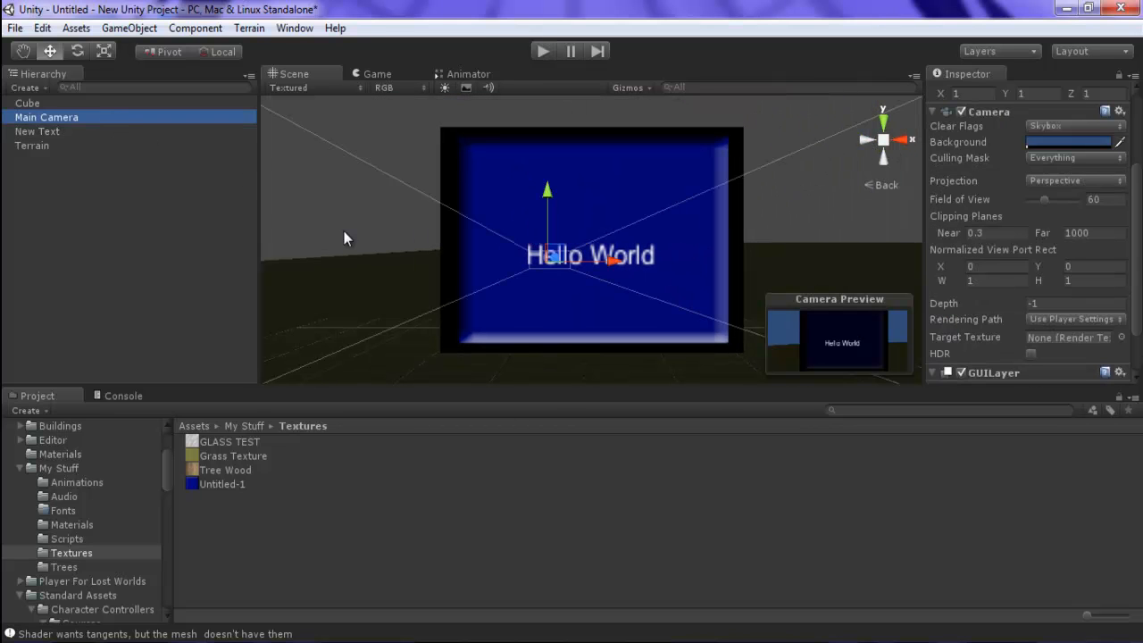
mouse_move(546, 195)
left_mouse_down()
mouse_move(549, 166)
mouse_move(554, 215)
left_mouse_up()
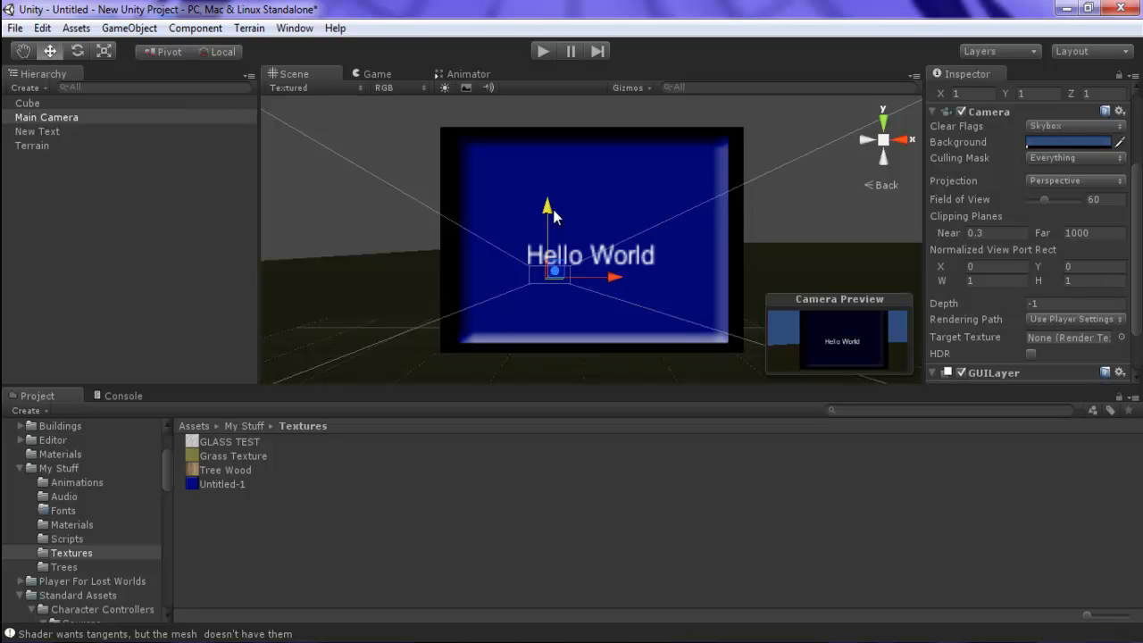
left_click(583, 262)
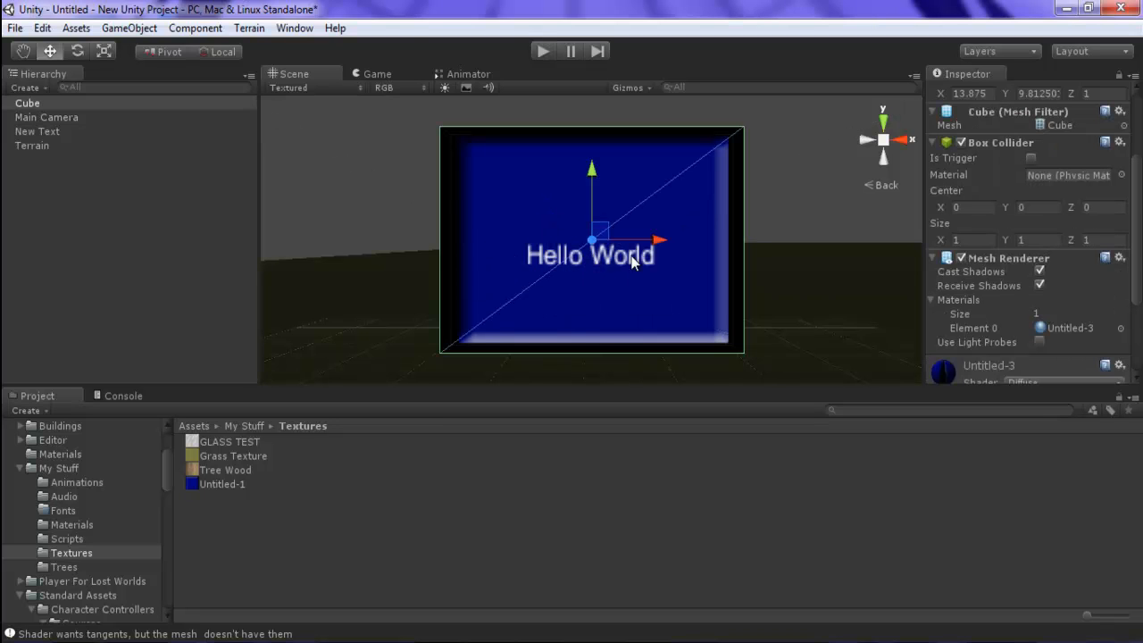
- Duplicate the Hello World text, raise the copy one line above the original, and change its text to "Options"
right_click(43, 131)
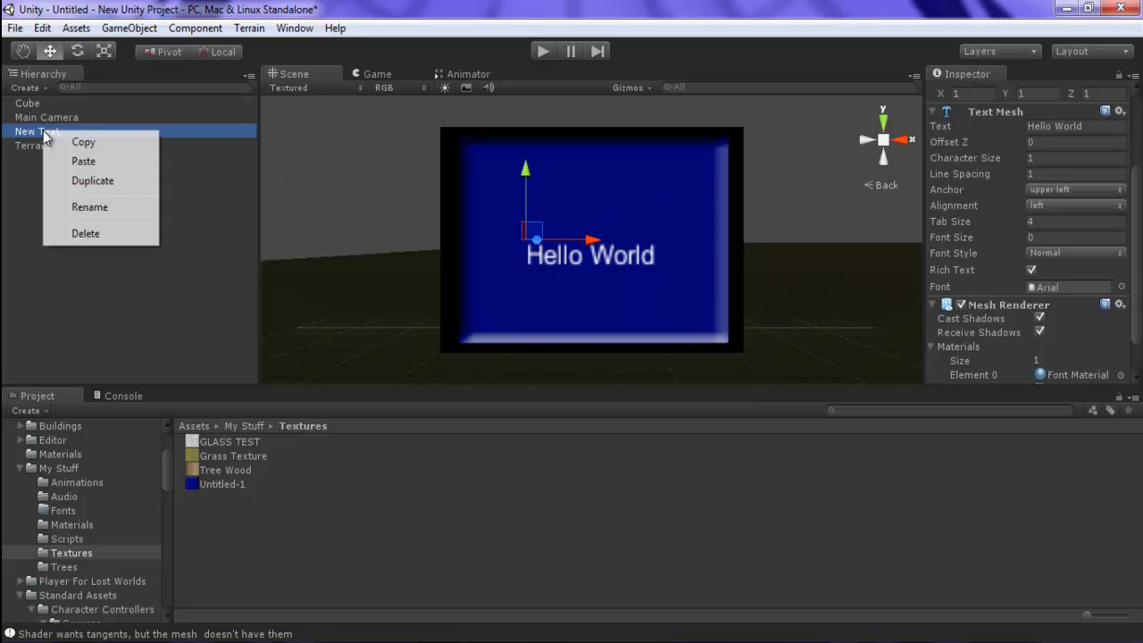
left_click(96, 182)
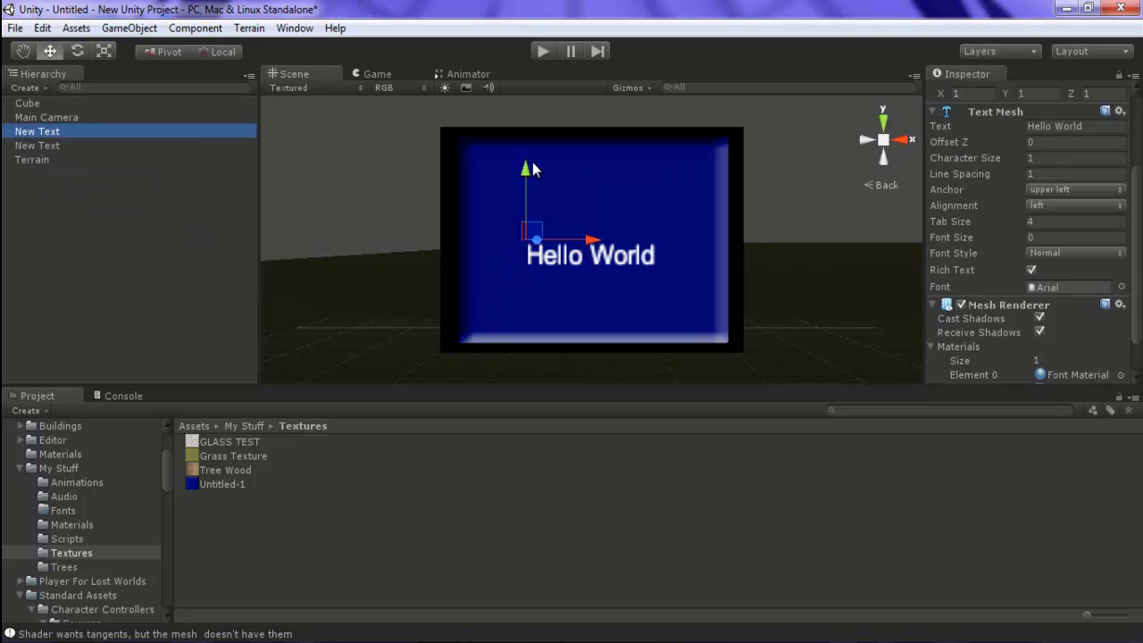
left_click_drag(525, 168, 525, 149)
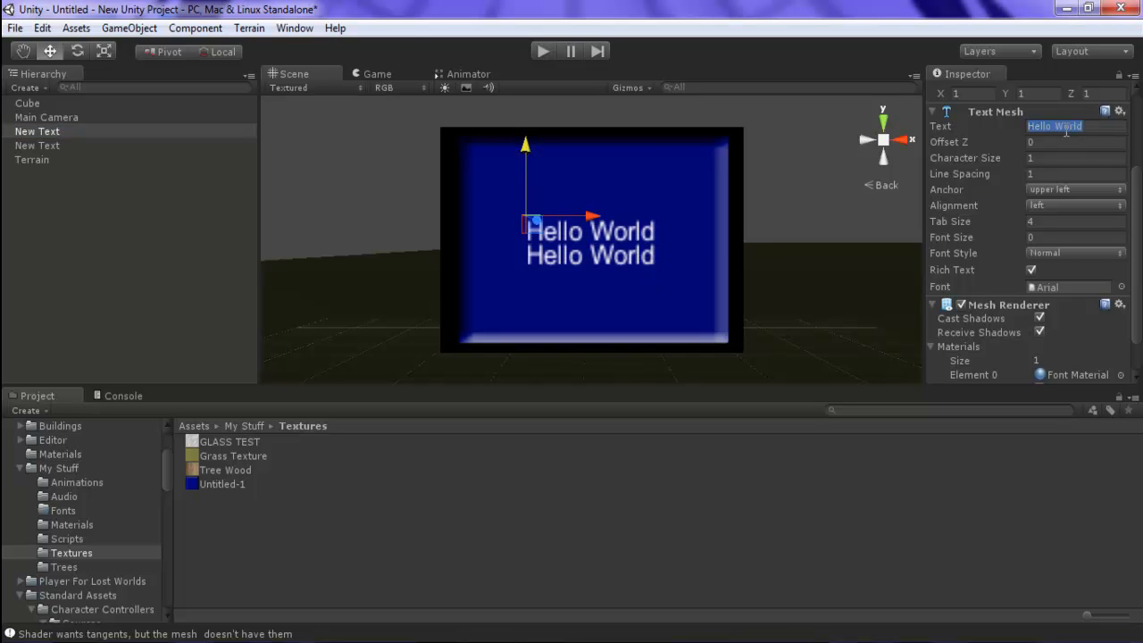
type("ptions")
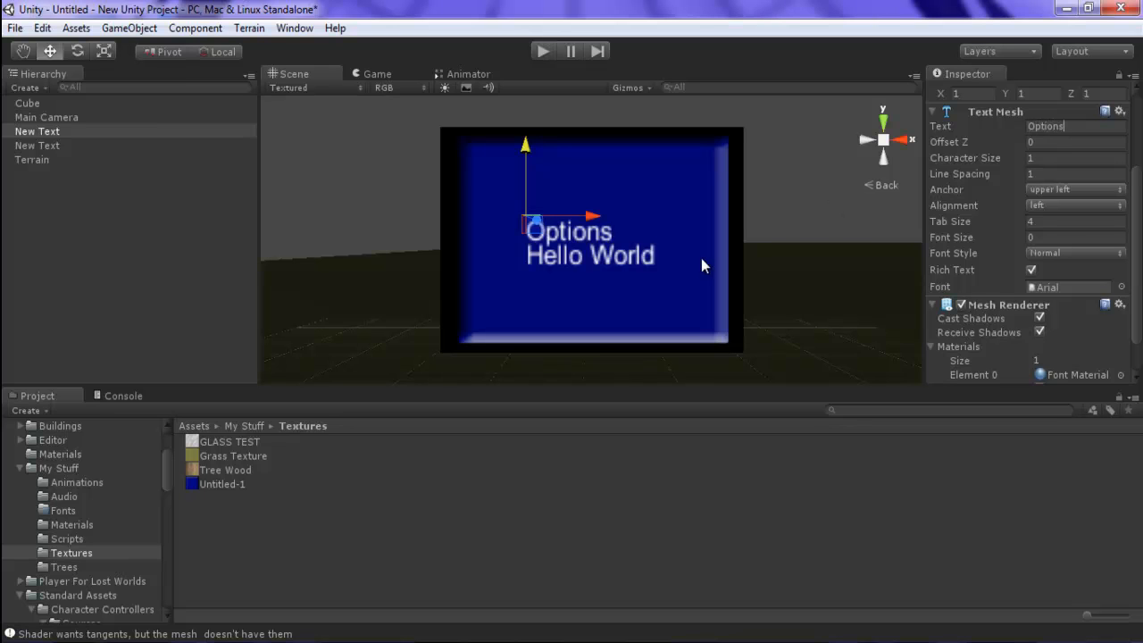
- Change the lower text object's wording to "Quit Game"
left_click(643, 261)
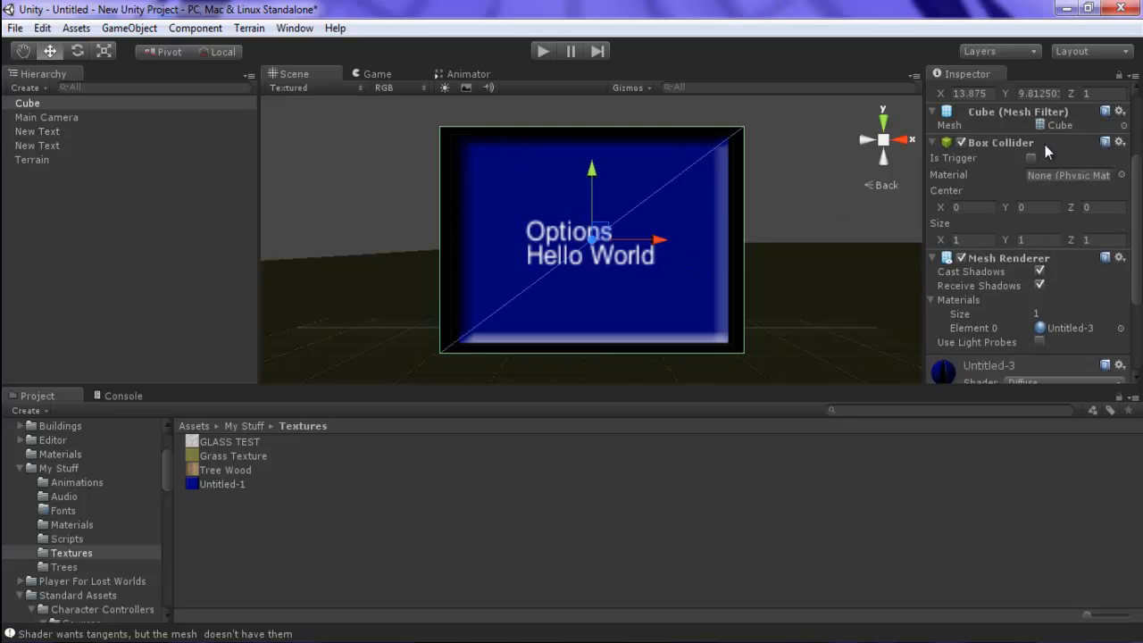
left_click(56, 145)
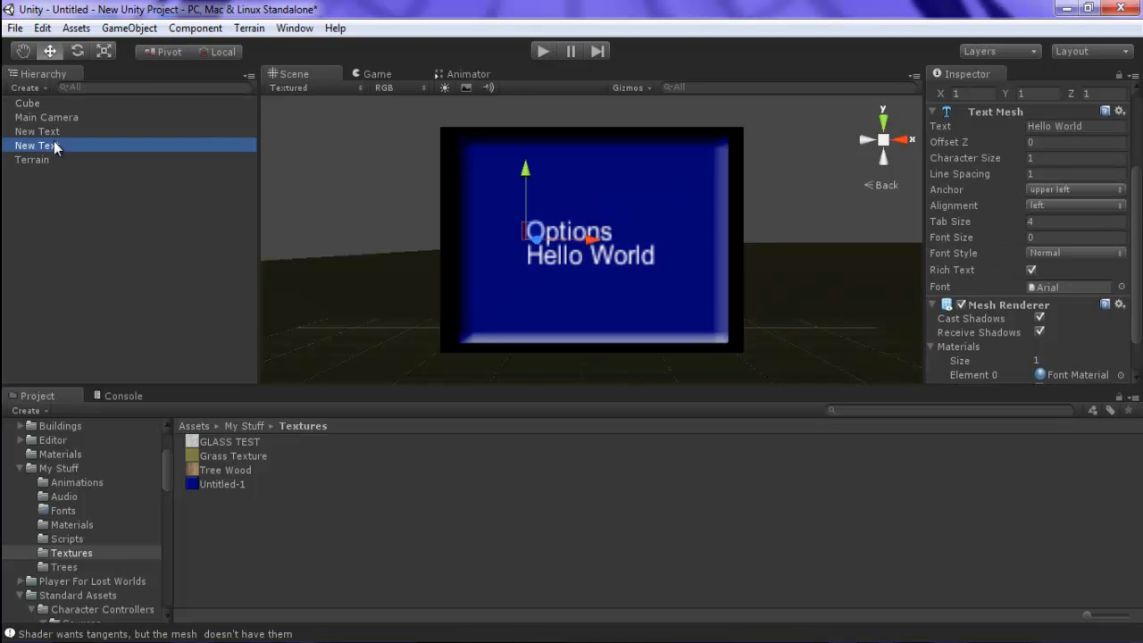
left_click(1082, 126)
type("Q")
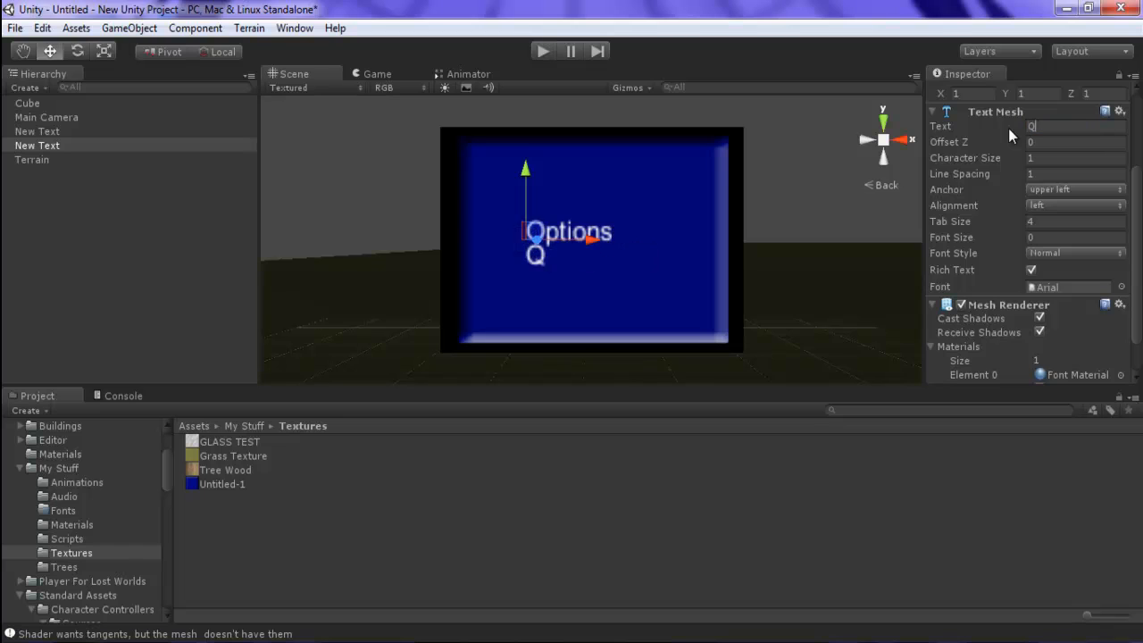
type("uit Game")
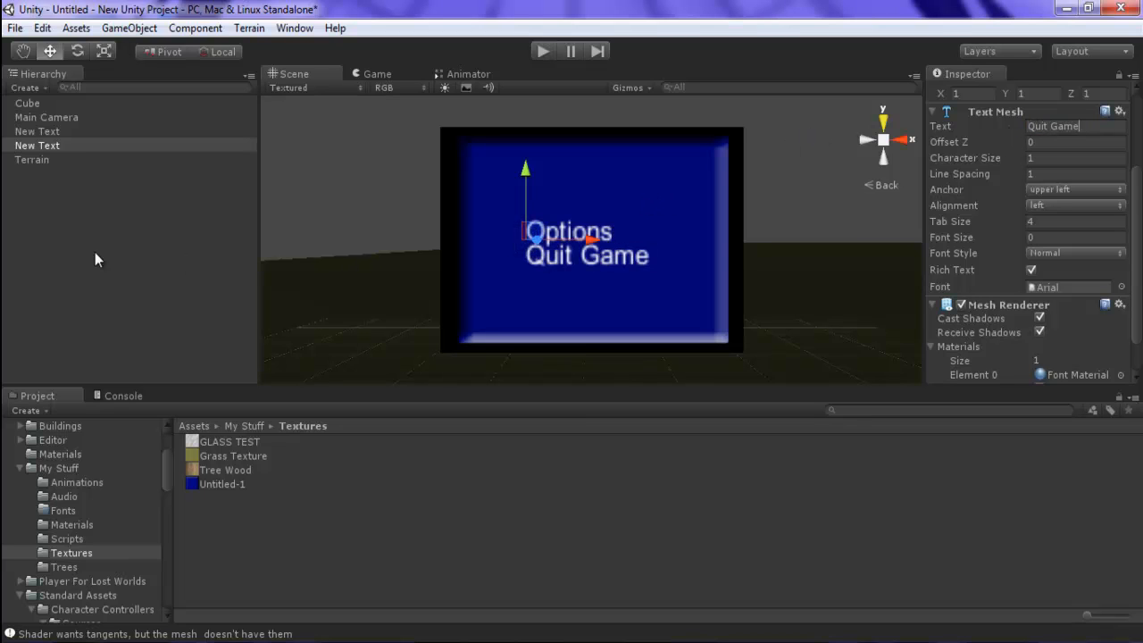
left_click(52, 226)
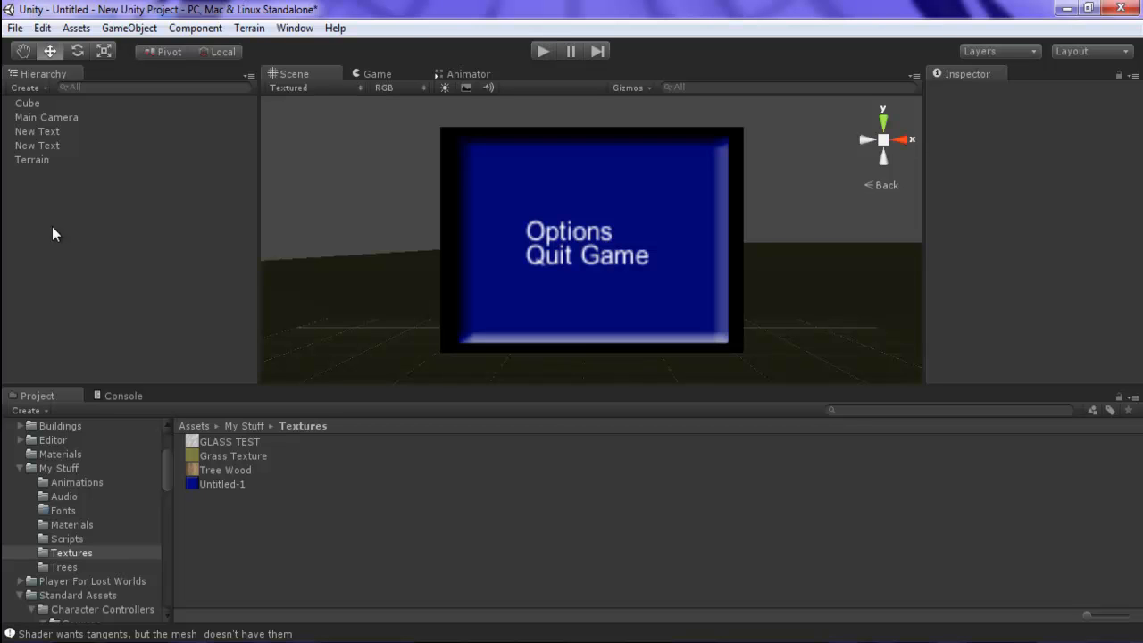
- Open the Main Menu script from the My Stuff Scripts folder, read through its code, and close the editor
scroll(164, 448, "up", 5)
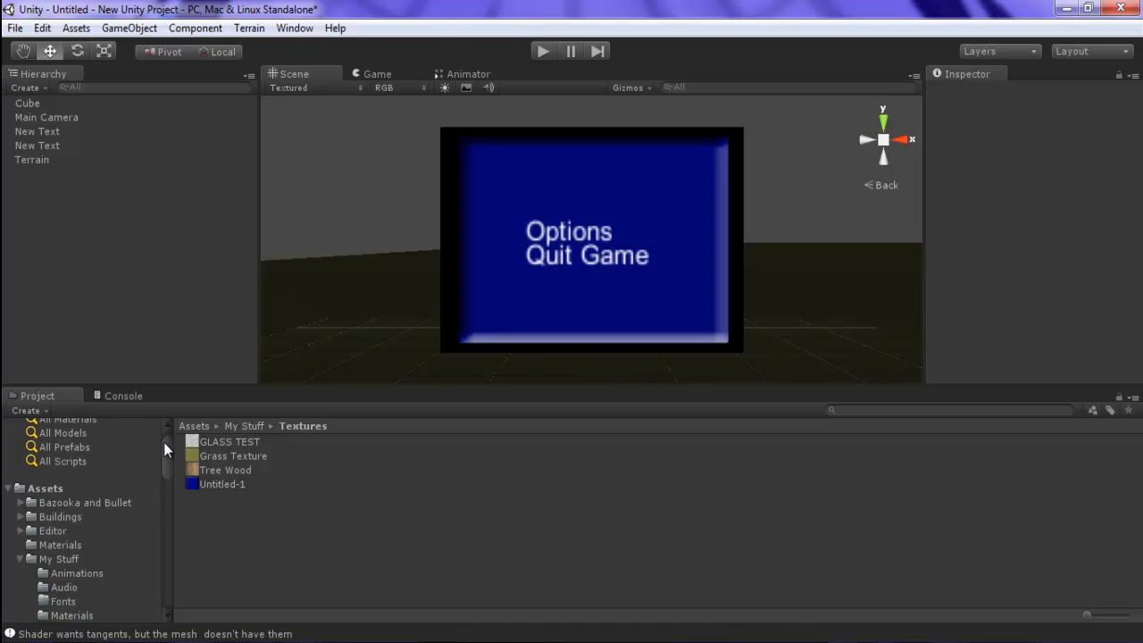
left_click_drag(164, 442, 163, 461)
left_click(75, 493)
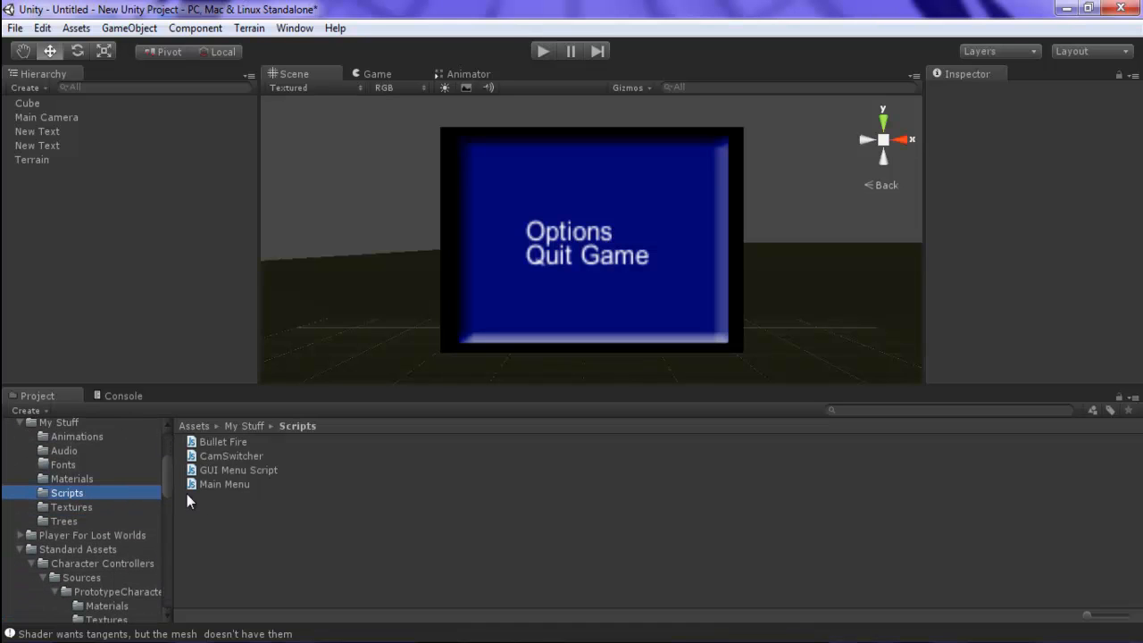
left_click(220, 483)
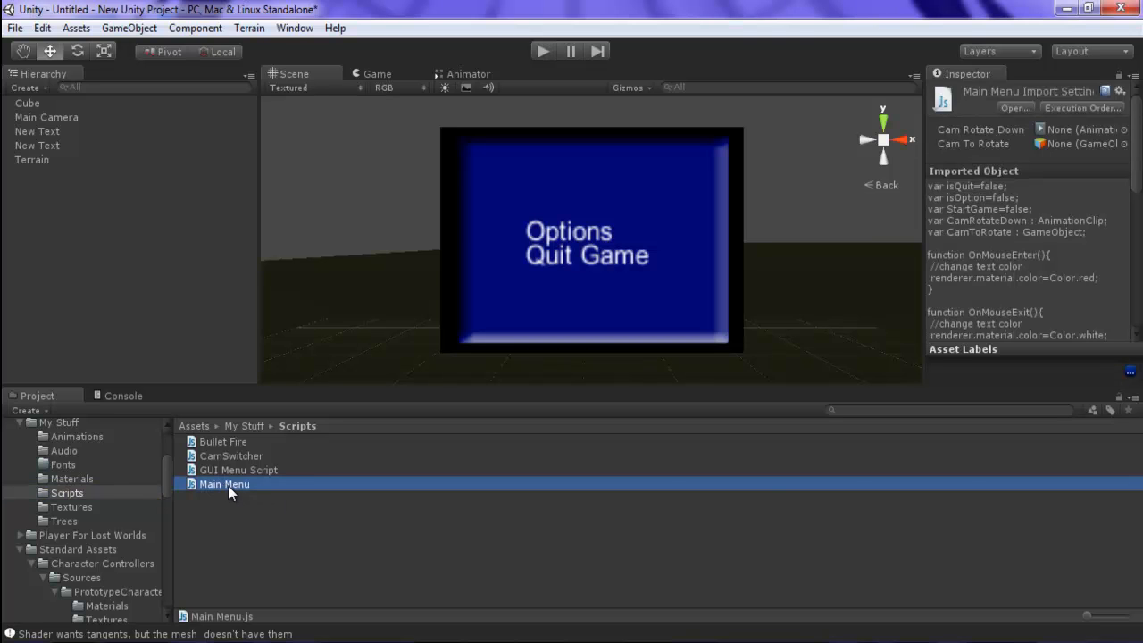
double_click(228, 485)
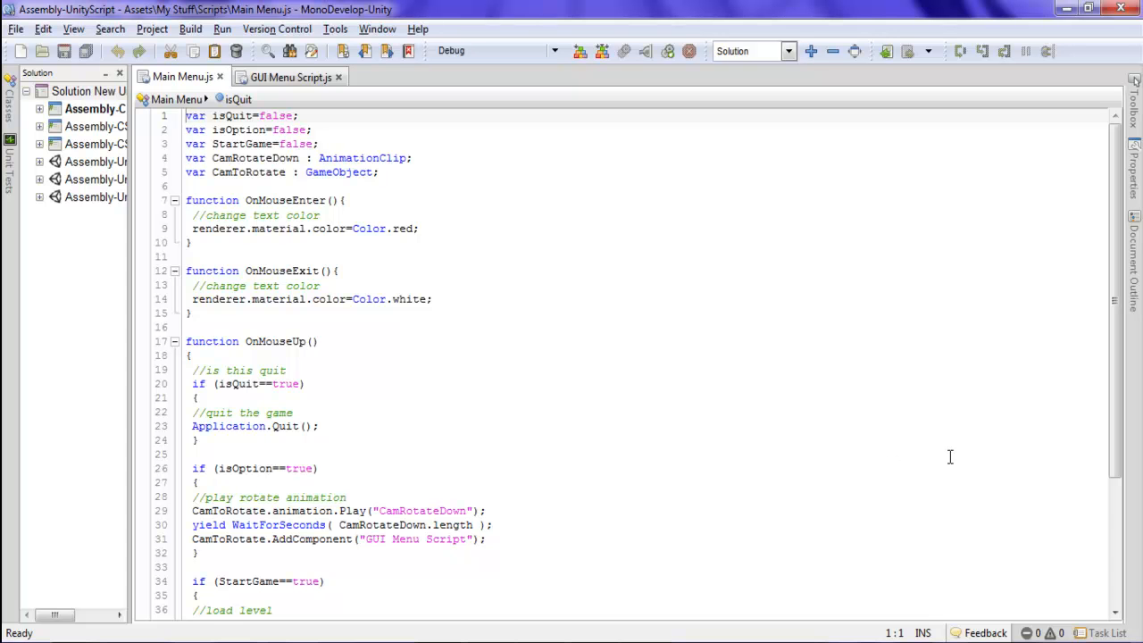
left_click_drag(1124, 413, 1118, 496)
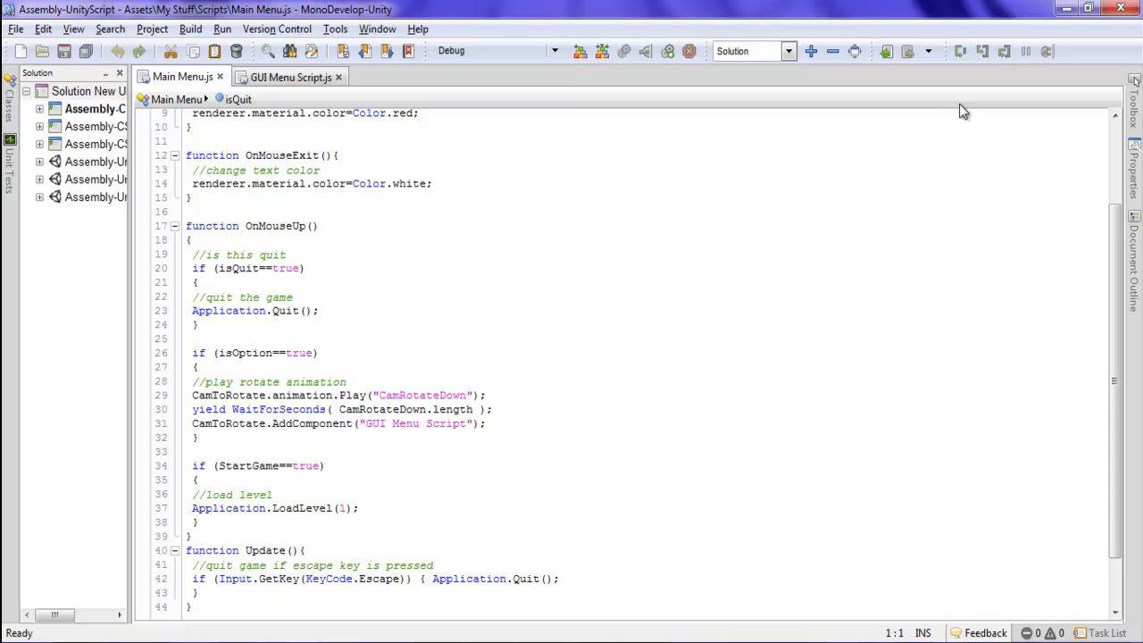
left_click(1122, 9)
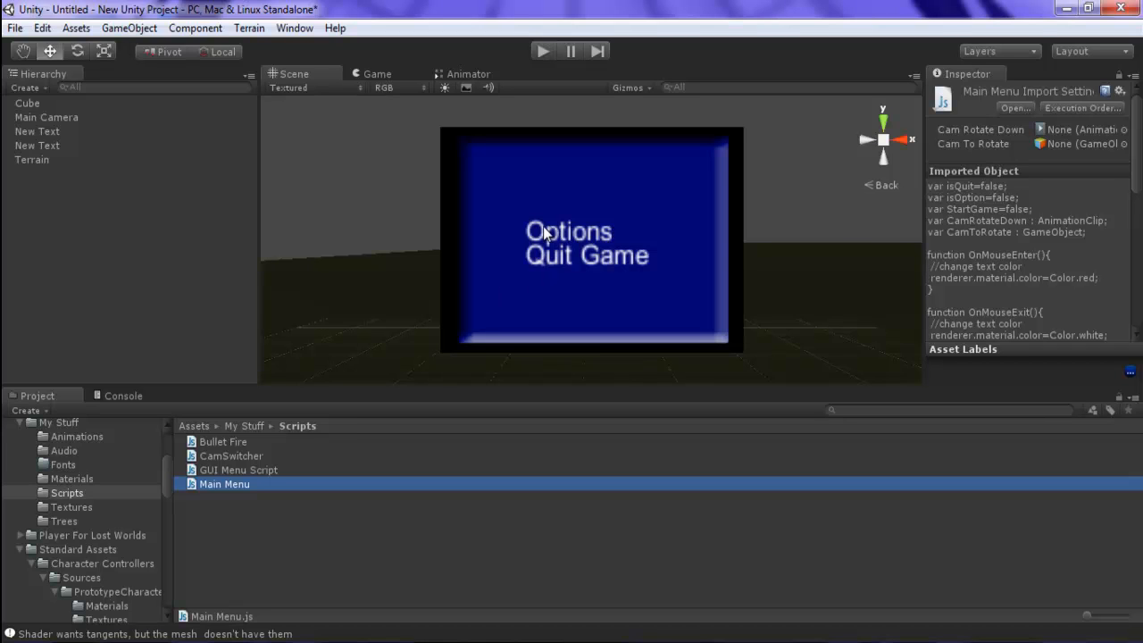
- Attach the Main Menu script to both New Text objects
left_click_drag(237, 484, 54, 130)
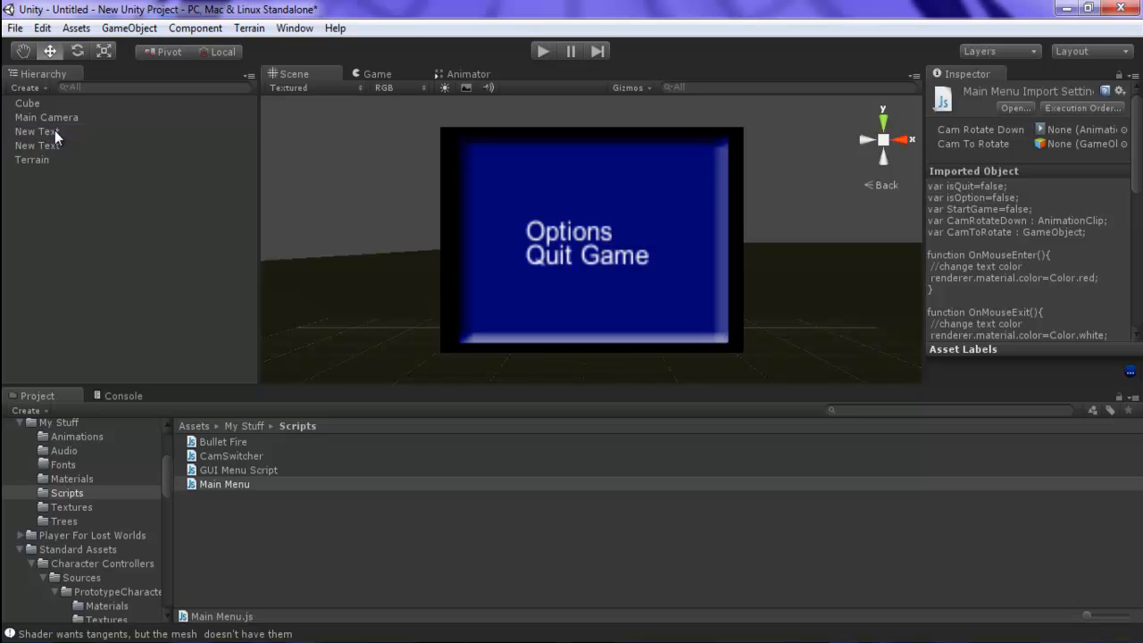
left_click_drag(223, 485, 45, 146)
- In the Main Menu script settings, enable Is Option for the Options text and Is Quit for the Quit Game text
left_click(47, 132)
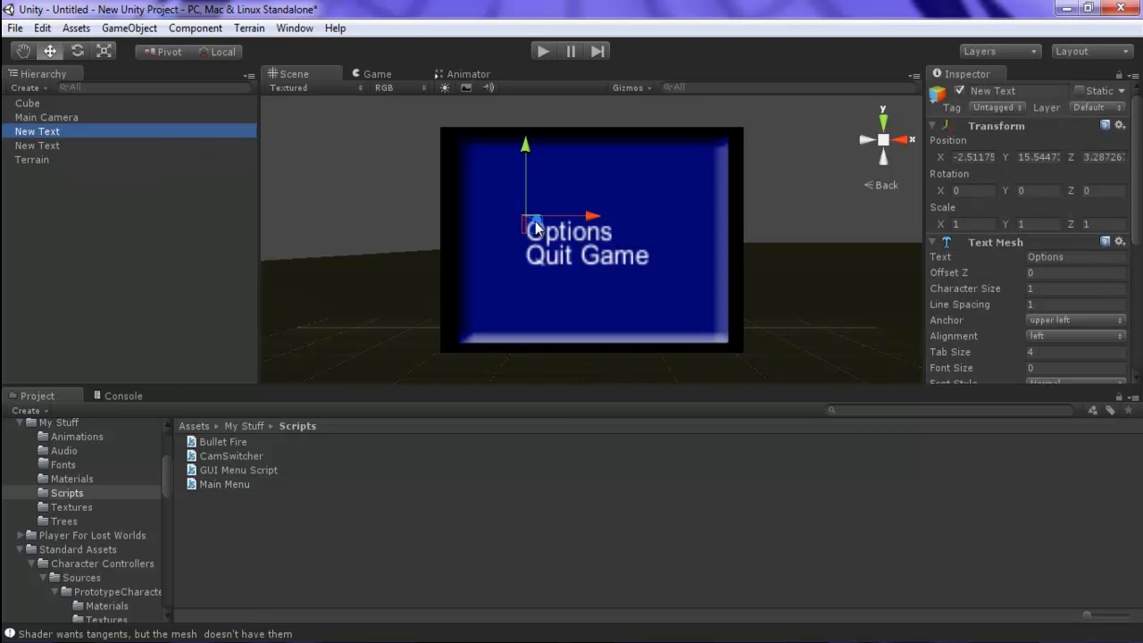
scroll(1018, 165, "down", 4)
scroll(1016, 166, "down", 10)
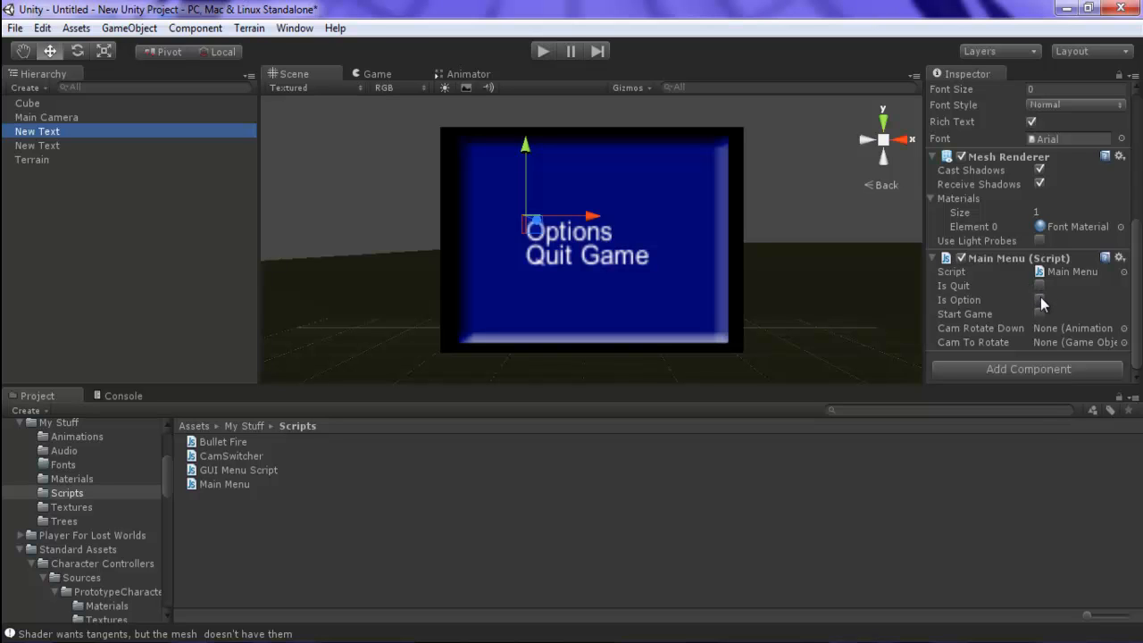
left_click(1039, 300)
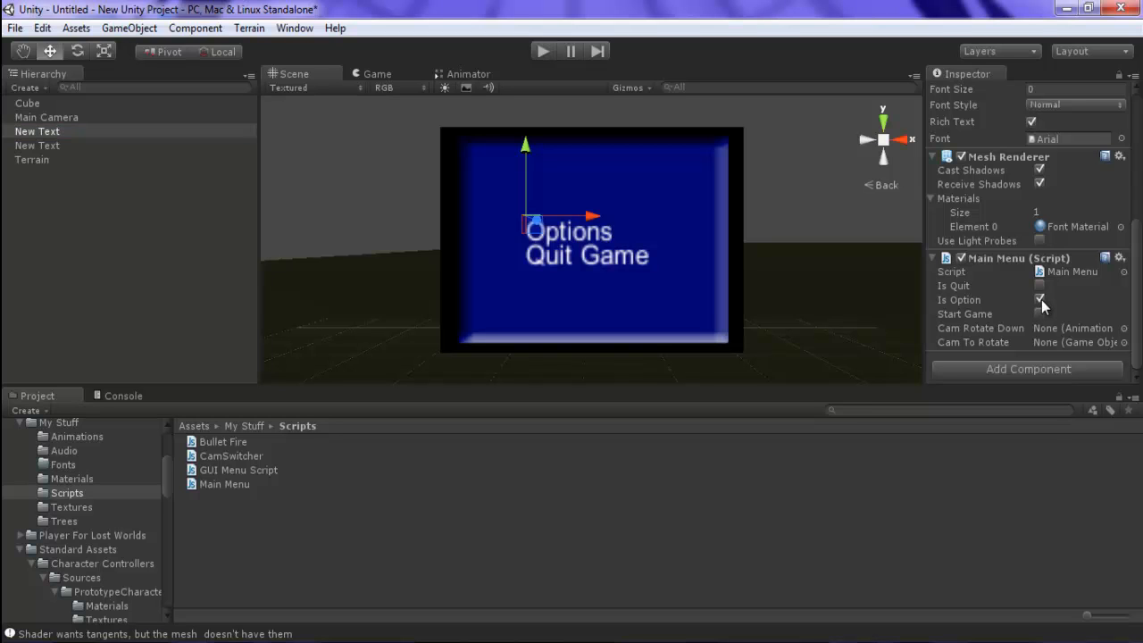
left_click(67, 146)
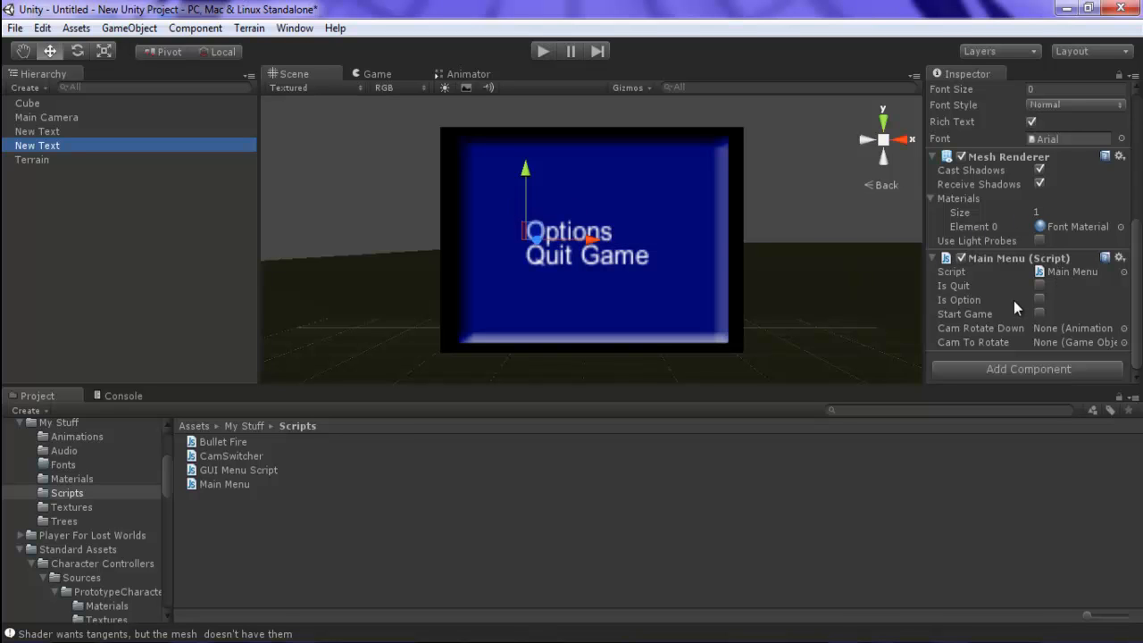
left_click(1039, 286)
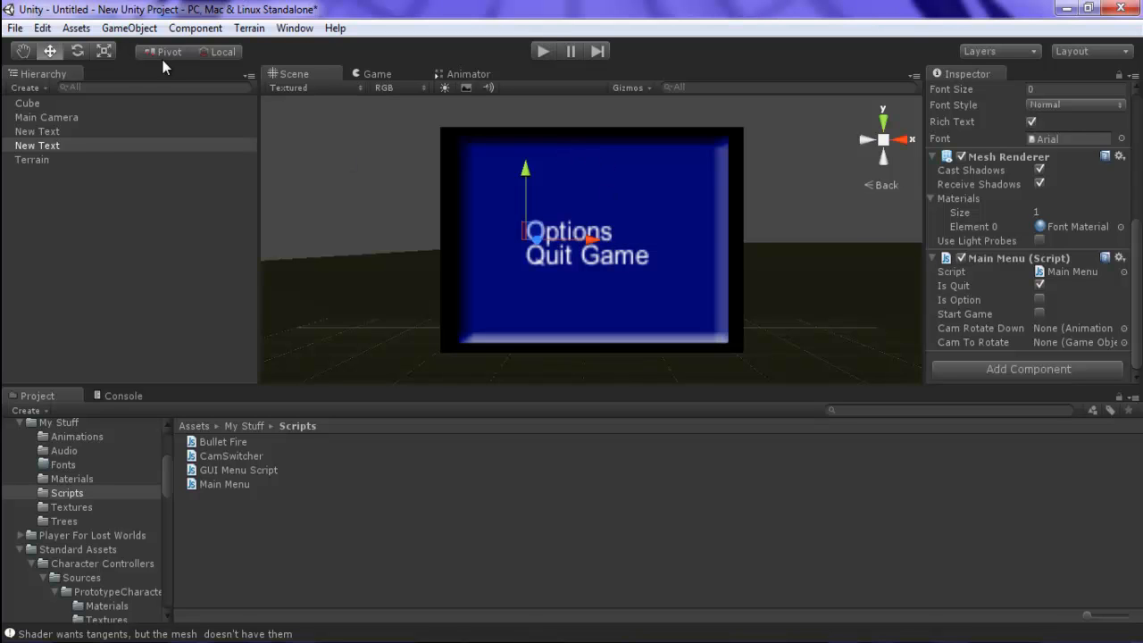
- Add a Box Collider to the Quit Game text and bring its collider settings into view
left_click(73, 144)
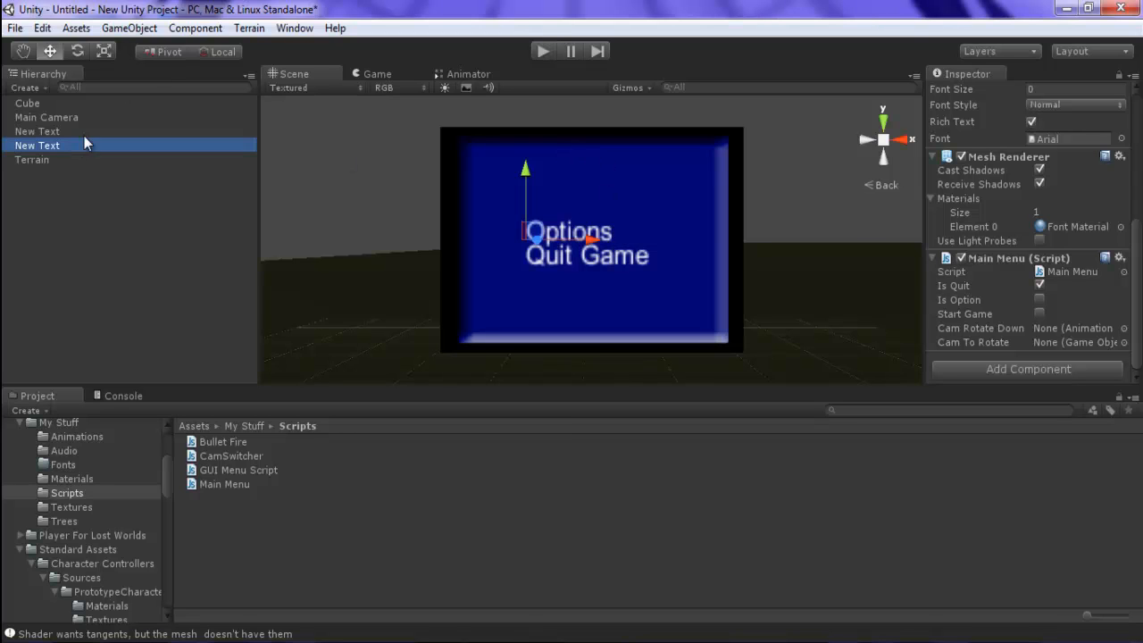
left_click(198, 29)
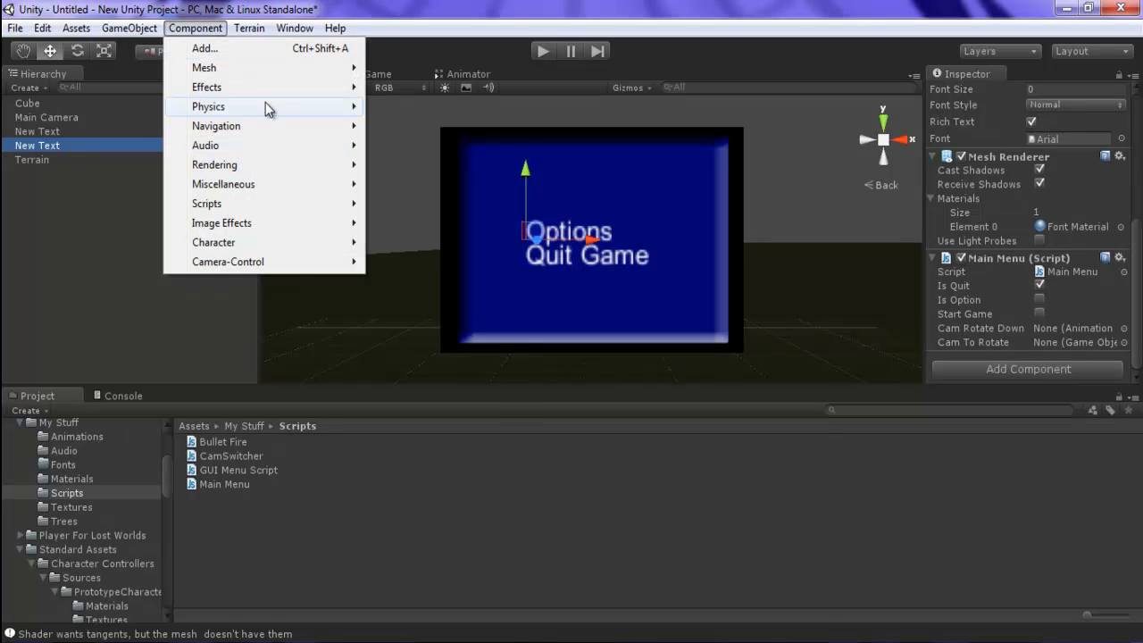
mouse_move(266, 104)
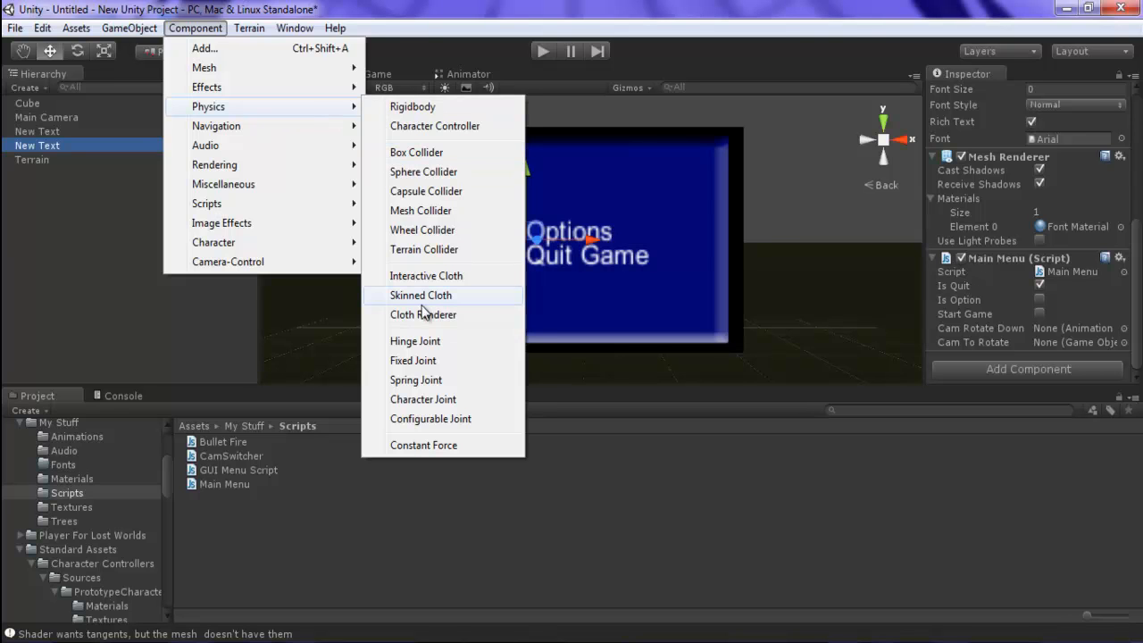
left_click(425, 154)
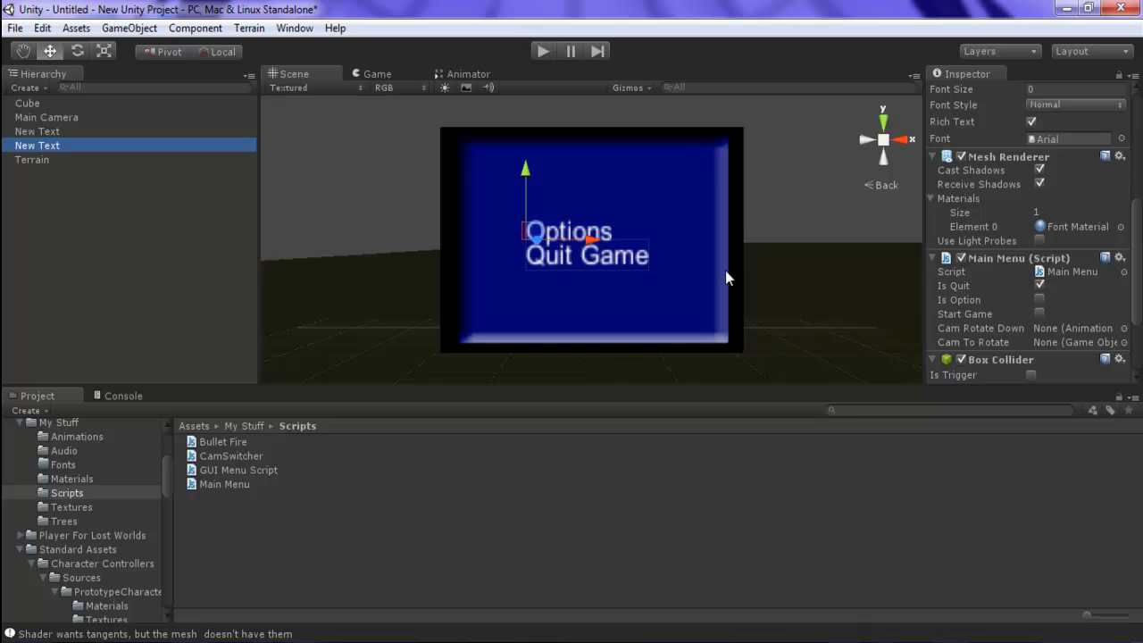
left_click_drag(1137, 255, 1140, 309)
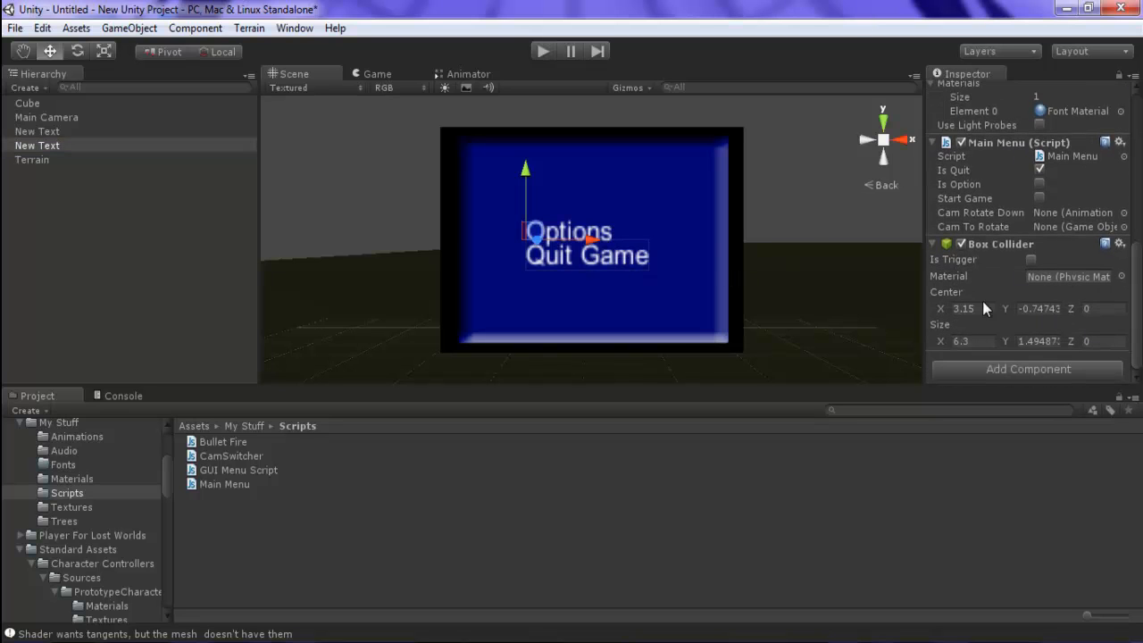
- Add a Box Collider to the Options text and start a test run of the scene
left_click(75, 130)
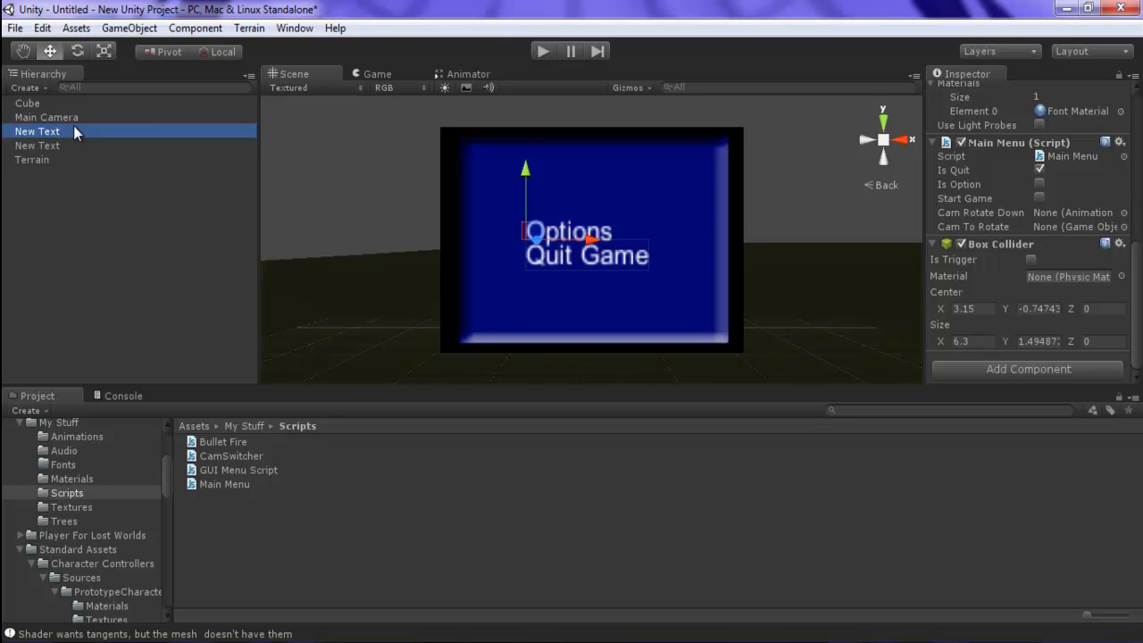
left_click(196, 28)
mouse_move(268, 107)
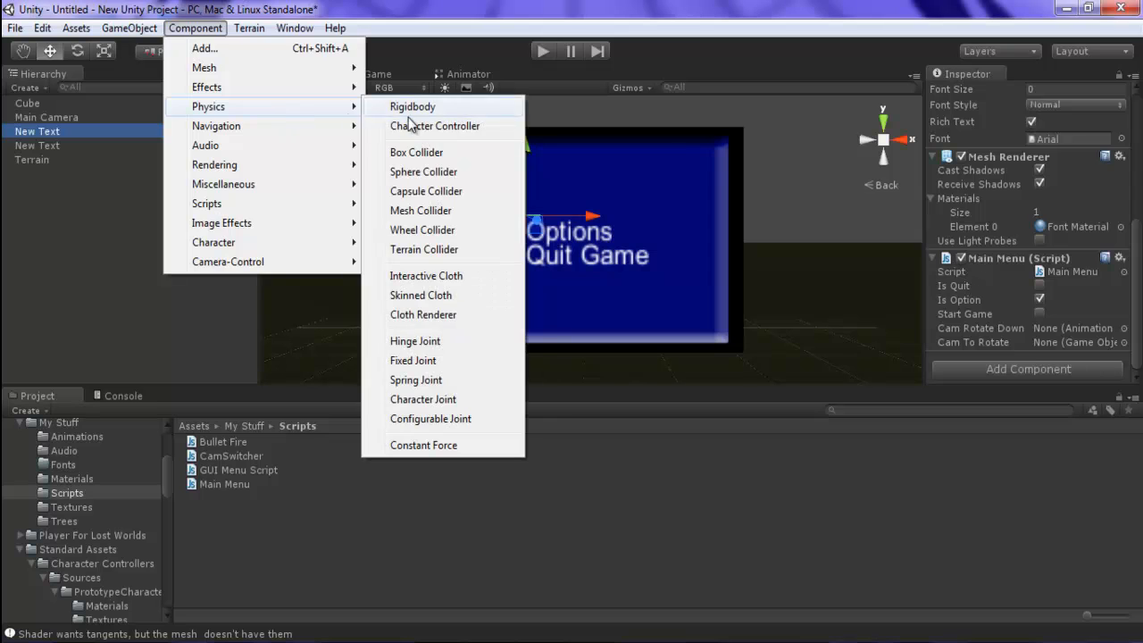
left_click(416, 153)
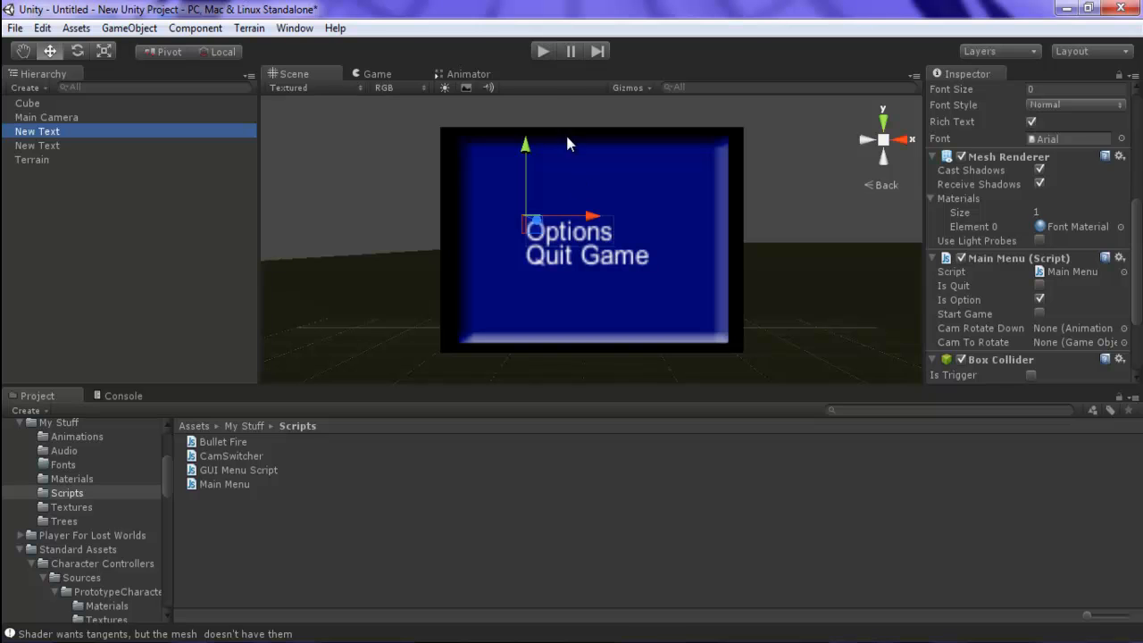
left_click(543, 51)
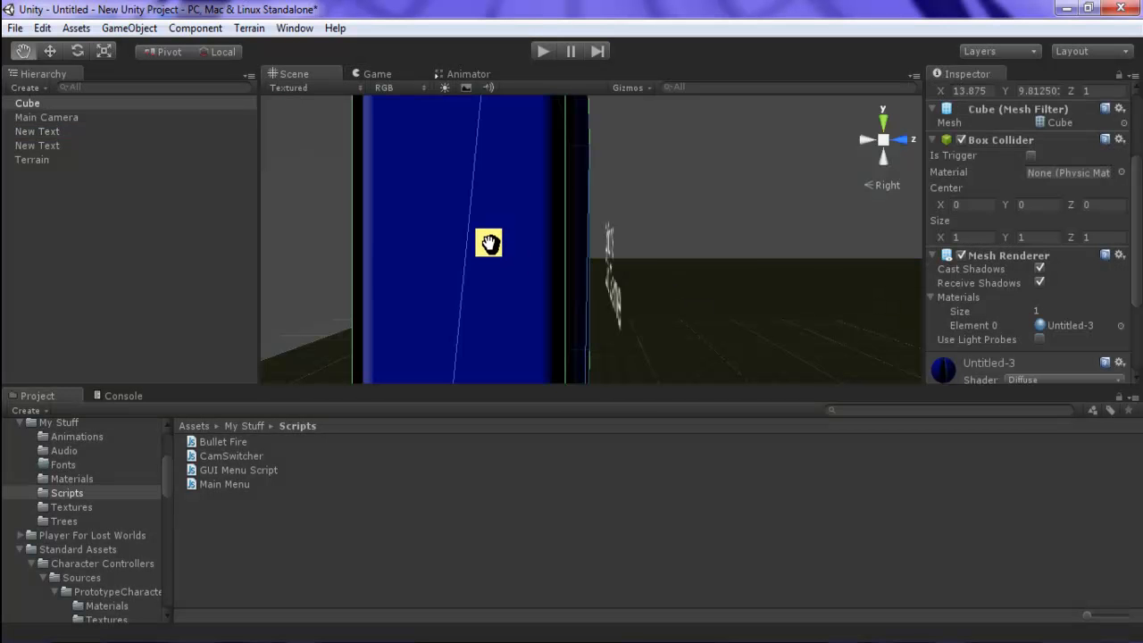
- Move the blue Cube panel along its positive Z axis, farther behind the Options and Quit Game texts
left_click_drag(489, 243, 700, 227)
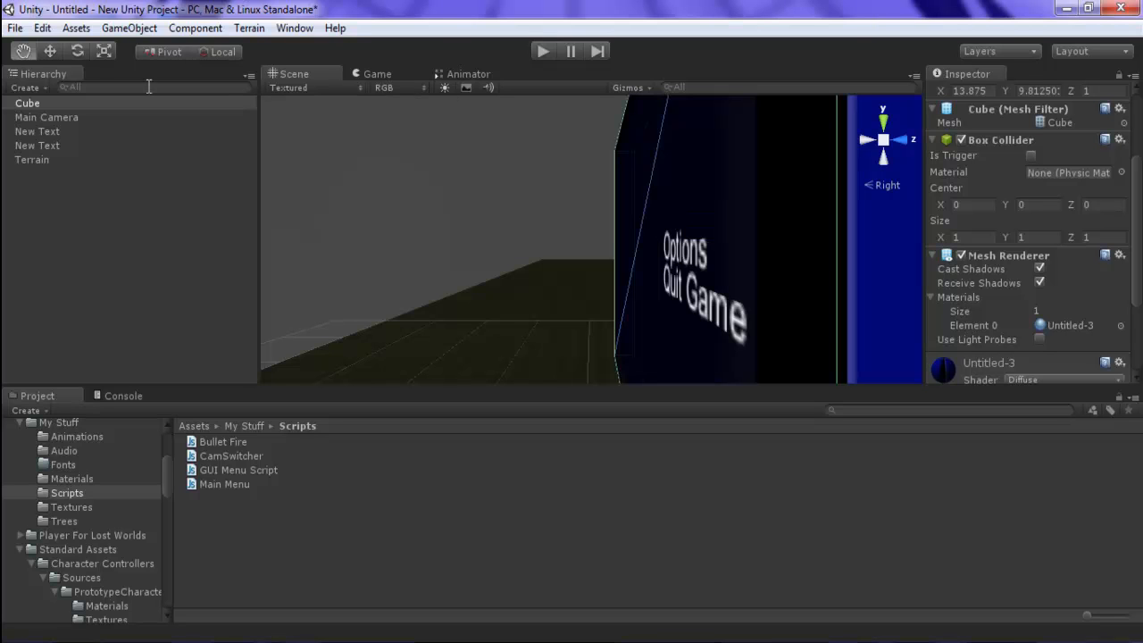
left_click(55, 55)
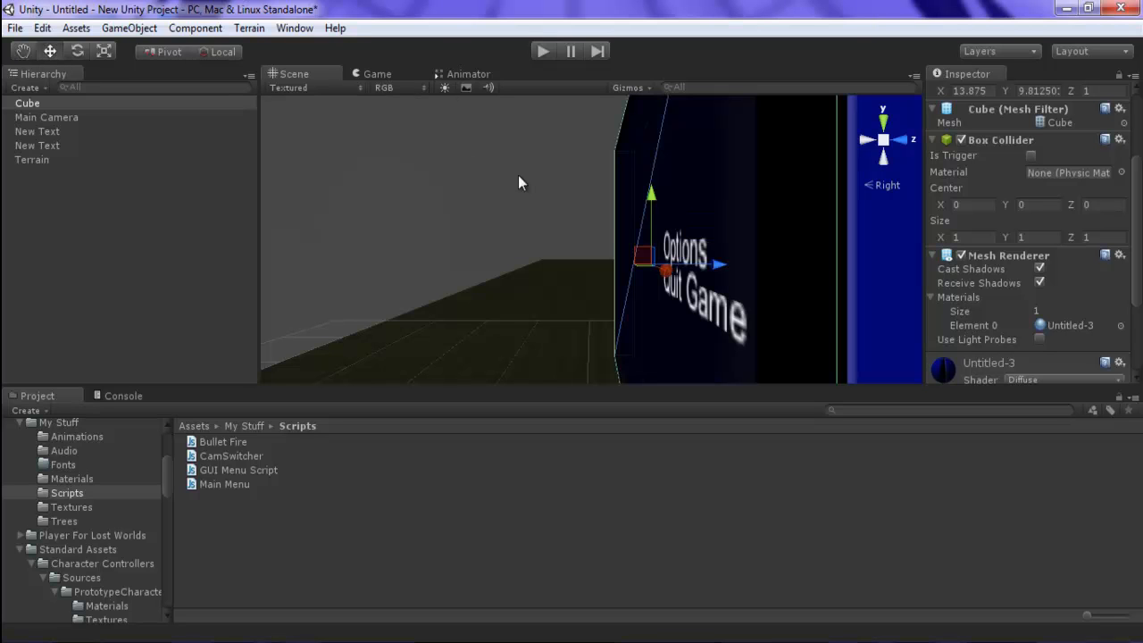
left_click_drag(719, 265, 827, 267)
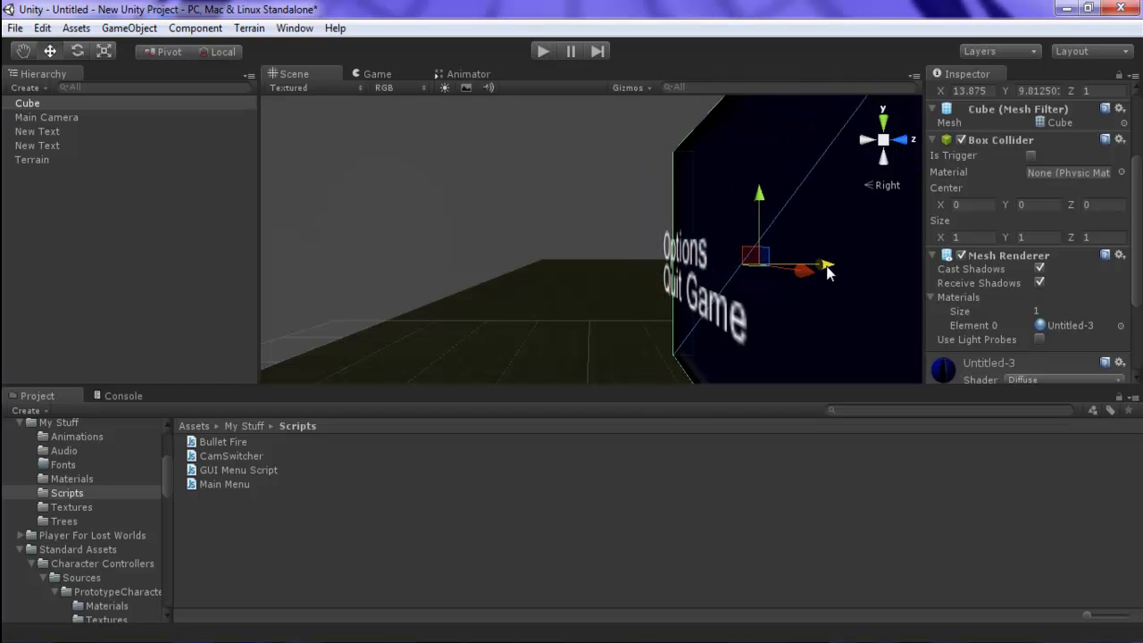
- Run the scene to test the hover effect on the menu texts, activate Options, and stop the run
left_click(544, 52)
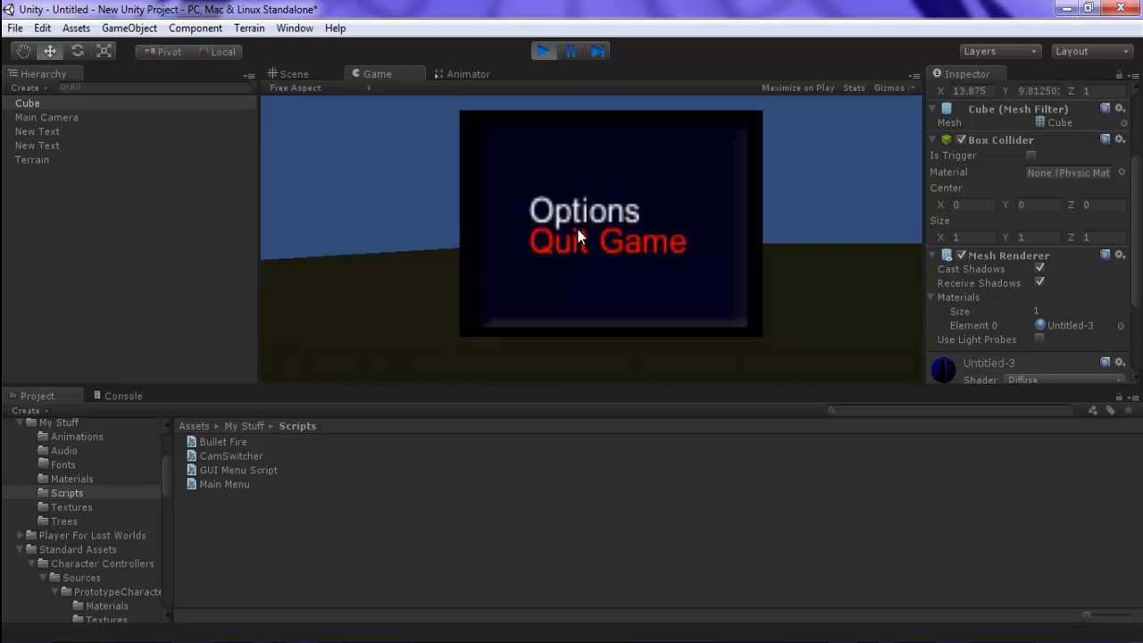
left_click(572, 206)
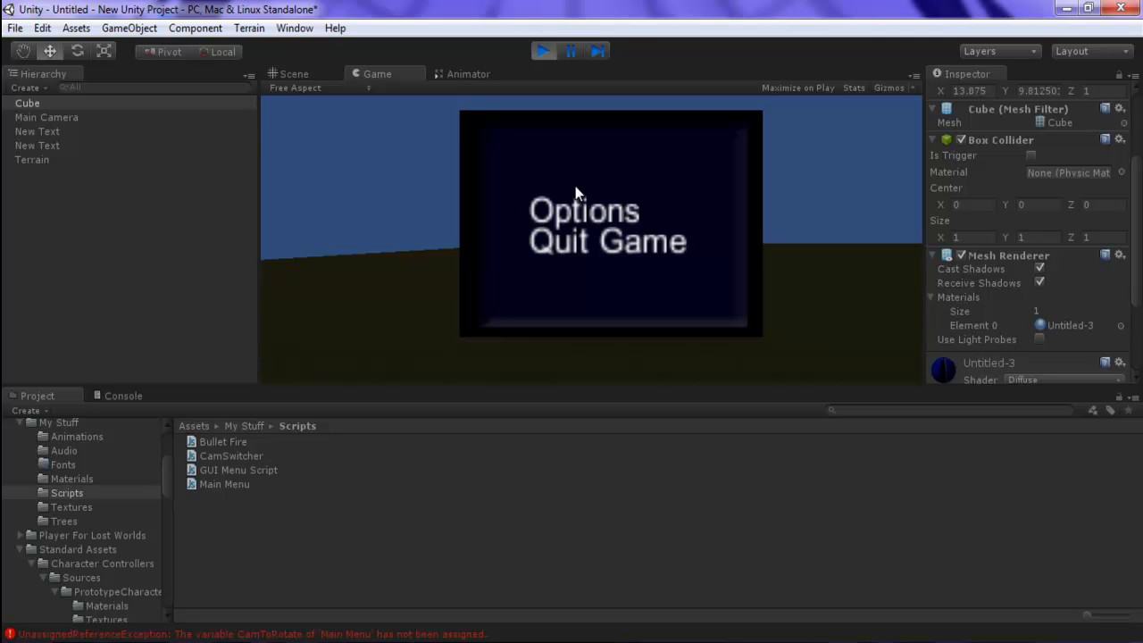
left_click(547, 53)
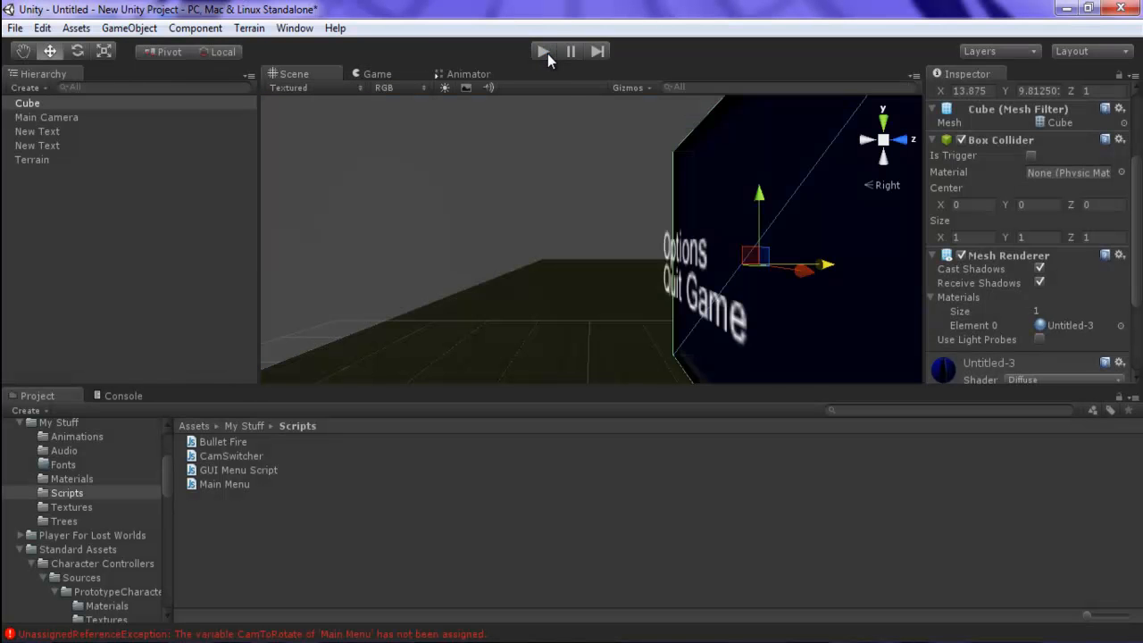